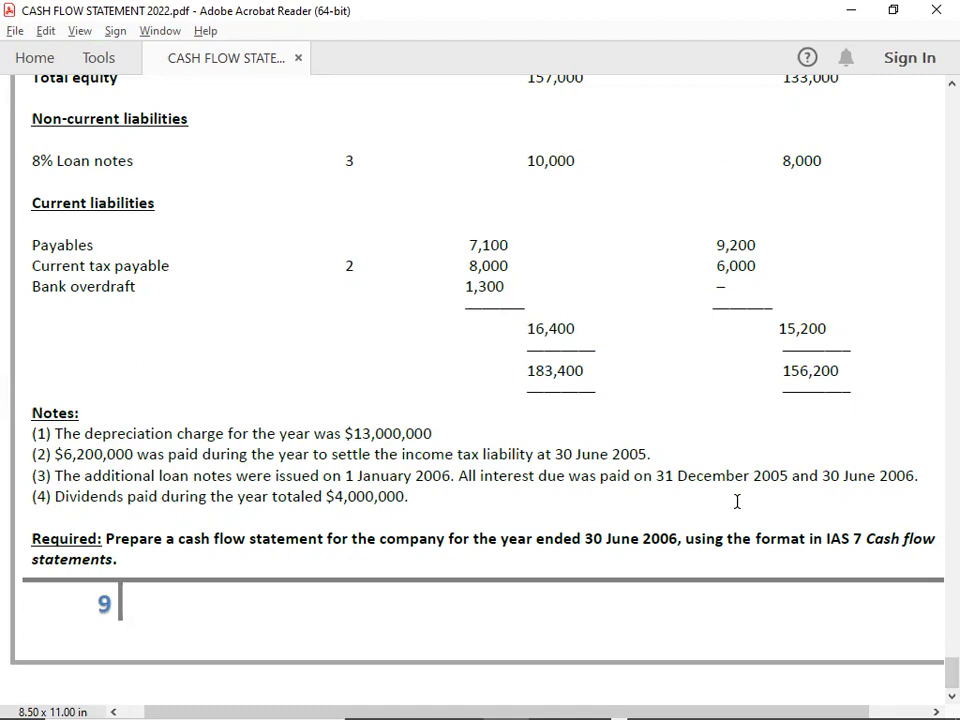
Step: Switch to the PowerPoint slide show, review the interest expense working (W2) and compare it with the loan note details in the PDF
{"action": "key", "text": "alt+Tab"}
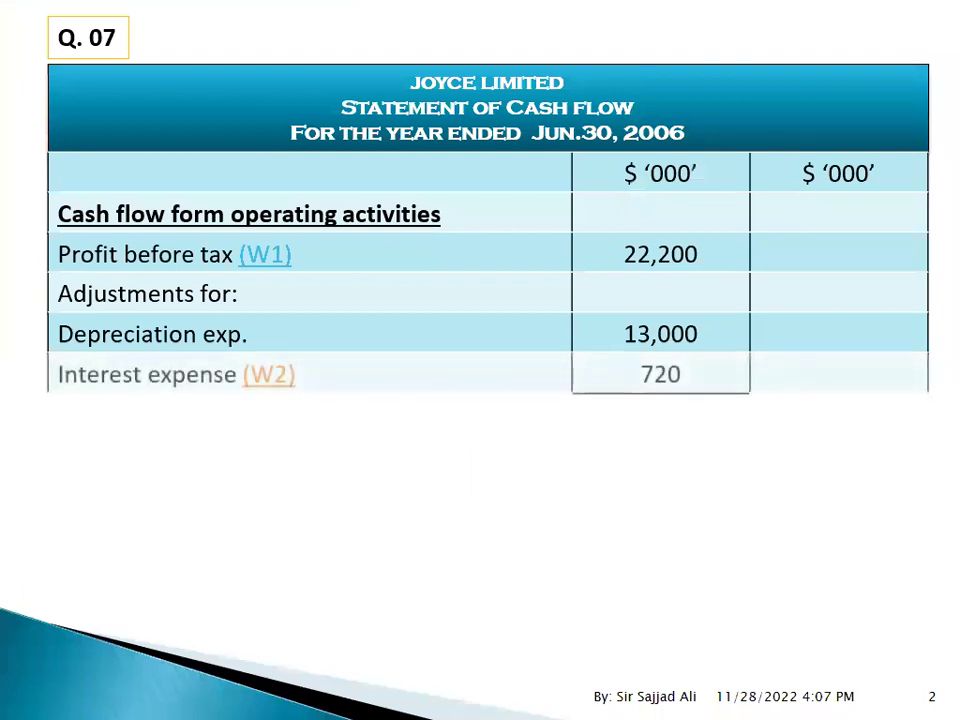
{"action": "left_click", "coordinate": [279, 379]}
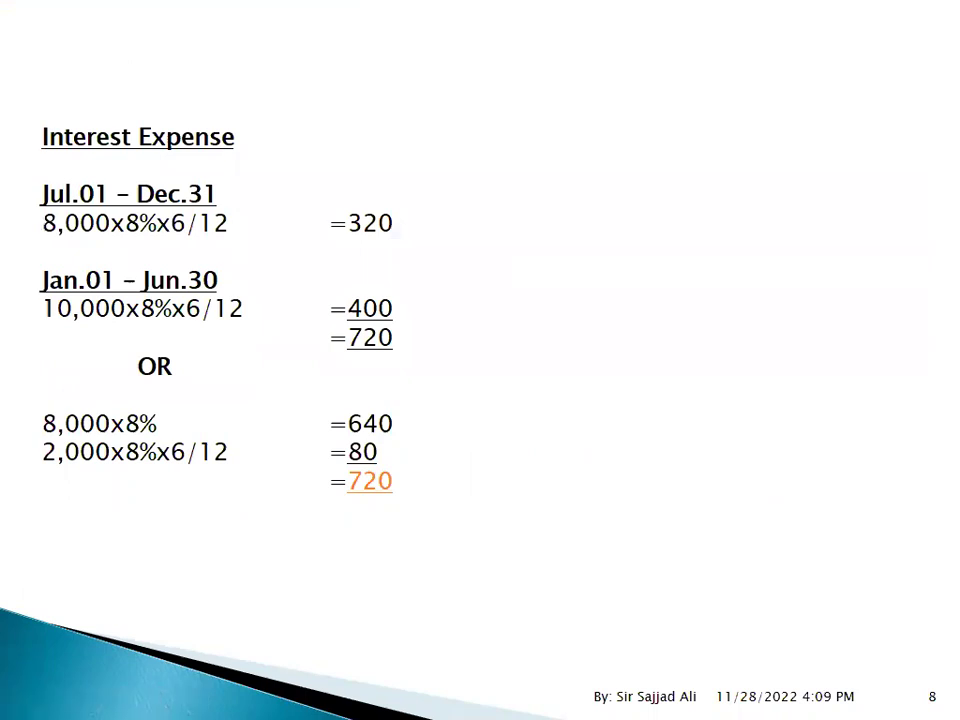
{"action": "left_click", "coordinate": [356, 485]}
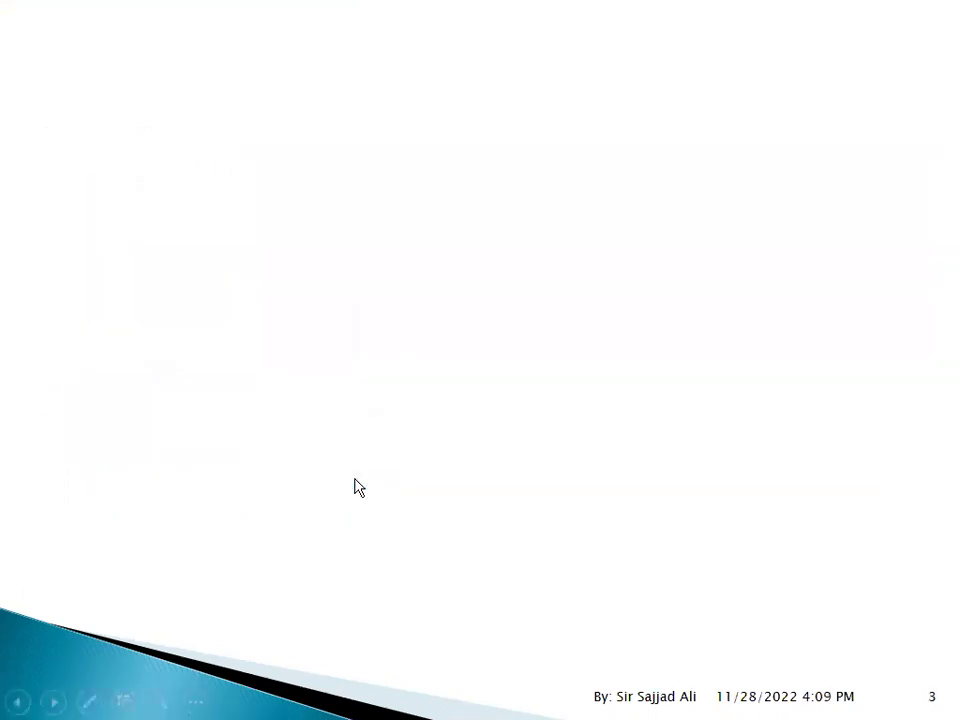
{"action": "key", "text": "Left"}
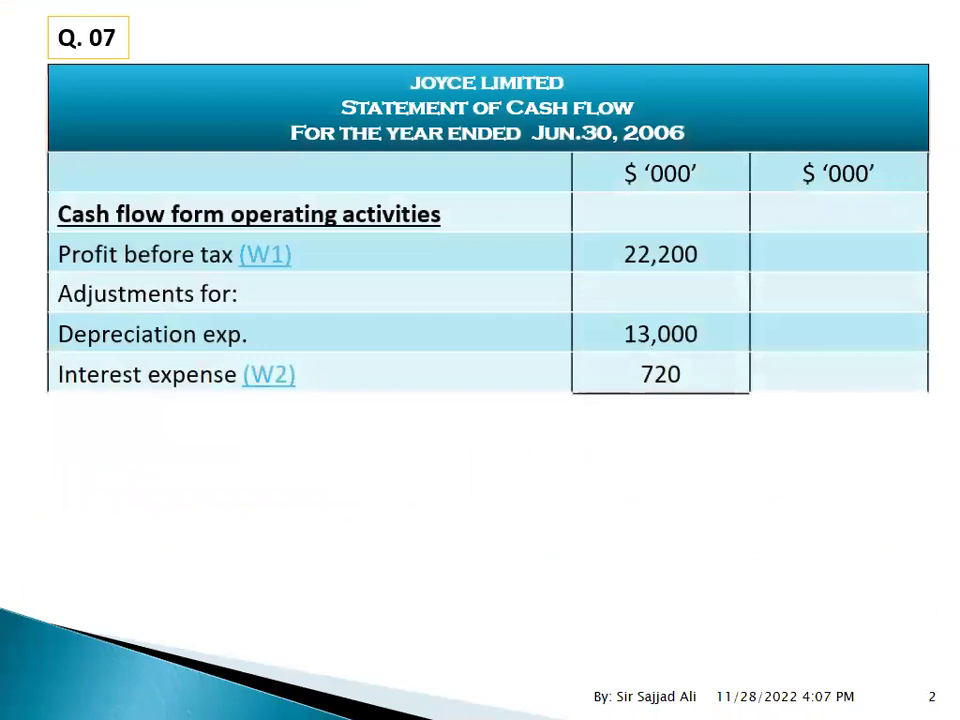
{"action": "key", "text": "alt+Tab"}
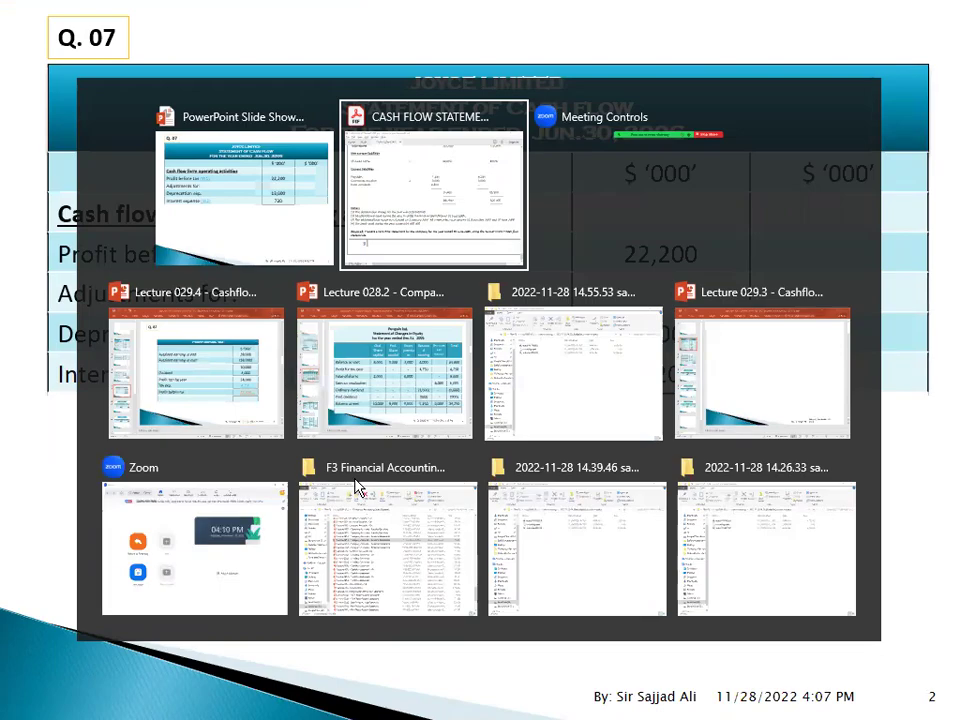
{"action": "key", "text": "alt+Tab"}
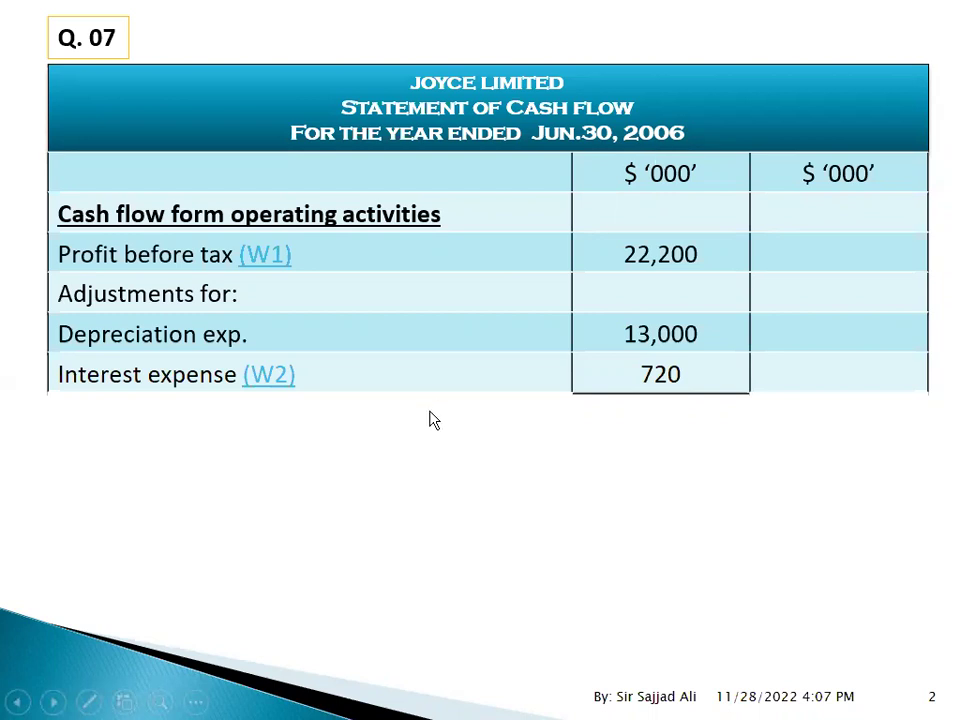
Step: Switch to the blank Excel workbook and begin the period label in cell B3 with JUL.1
{"action": "key", "text": "alt+Tab"}
{"action": "key", "text": "Tab"}
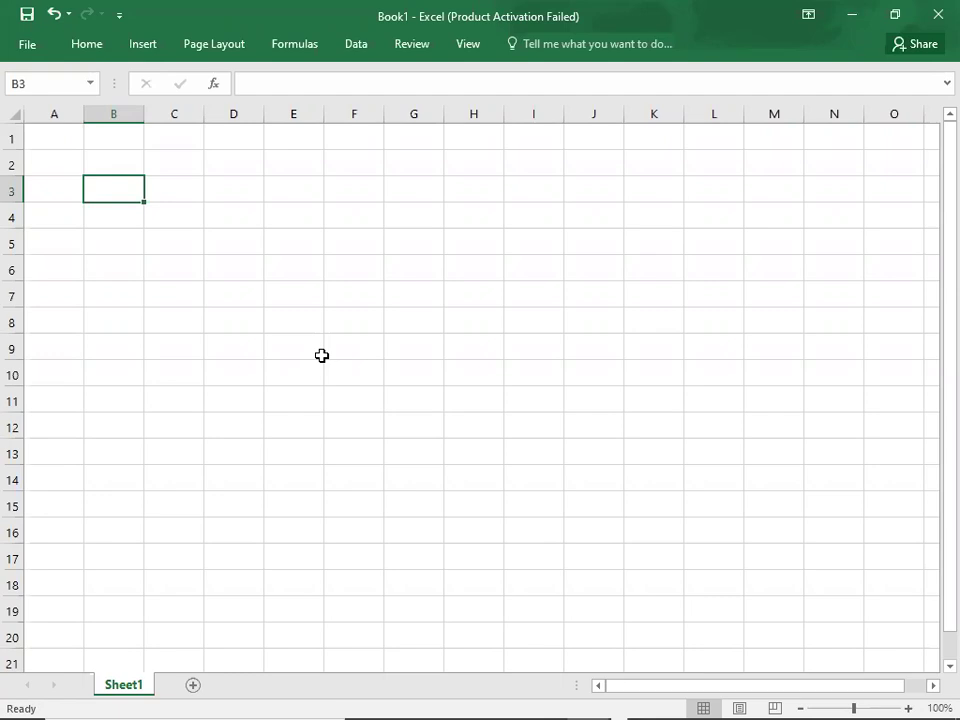
{"action": "type", "text": "jul.1"}
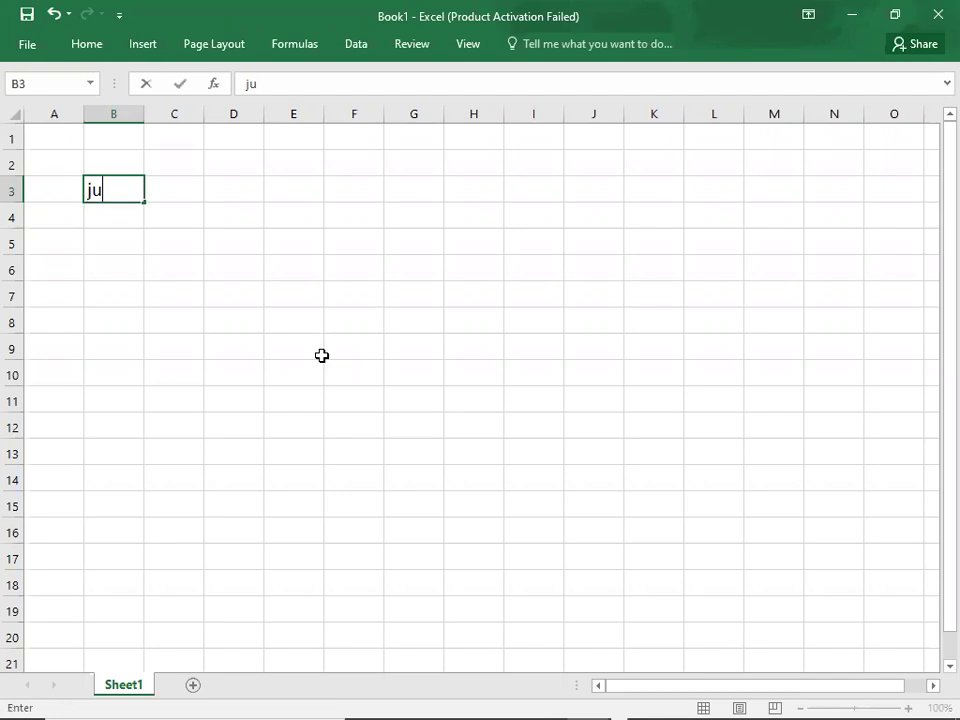
{"action": "key", "text": "BackSpace"}
{"action": "key", "text": "BackSpace"}
{"action": "key", "text": "BackSpace"}
{"action": "key", "text": "BackSpace"}
{"action": "key", "text": "BackSpace"}
{"action": "type", "text": "JUL.1"}
Step: Check the loan notes in the Acrobat PDF, and back in Excel complete the B3 label as JUL.1--------------DEC.31
{"action": "key", "text": "alt+Tab"}
{"action": "key", "text": "alt+Tab"}
{"action": "key", "text": "alt+Tab"}
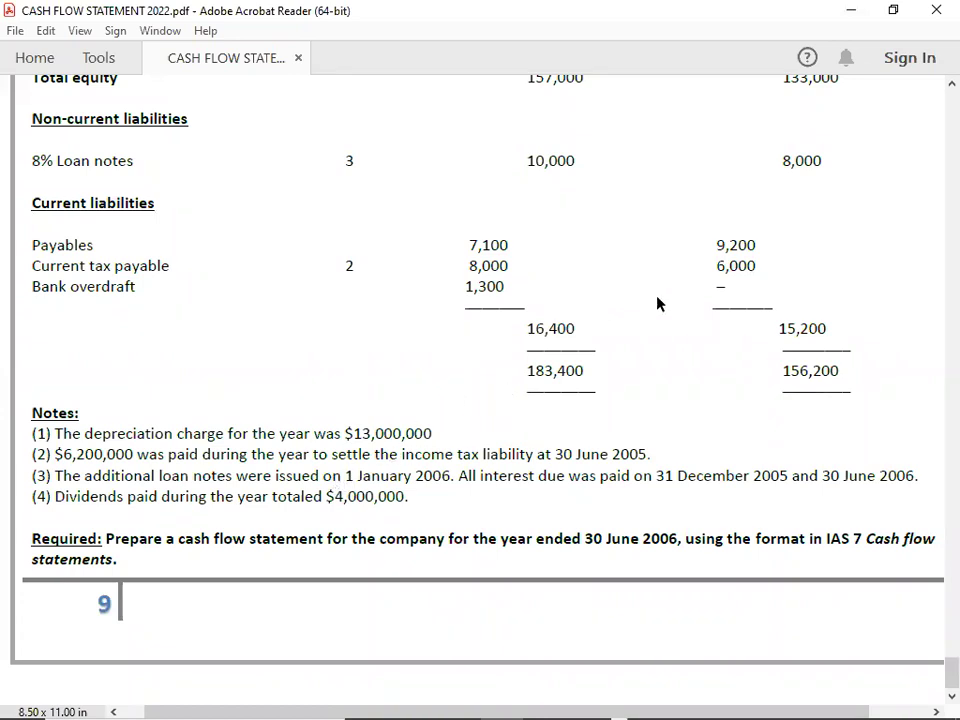
{"action": "key", "text": "alt+Tab"}
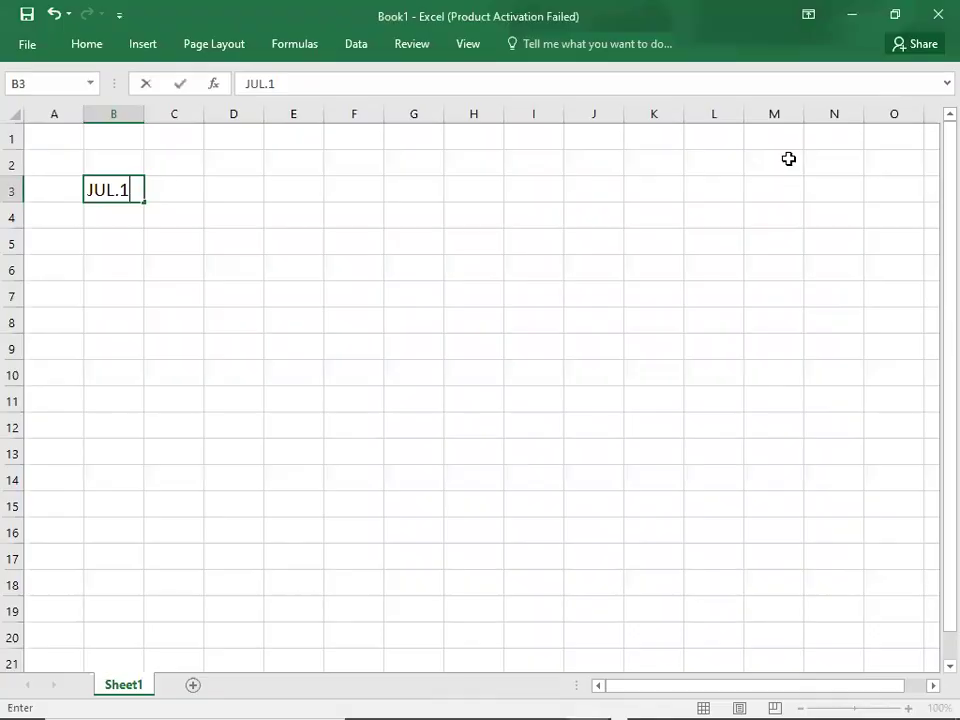
{"action": "type", "text": "--------------"}
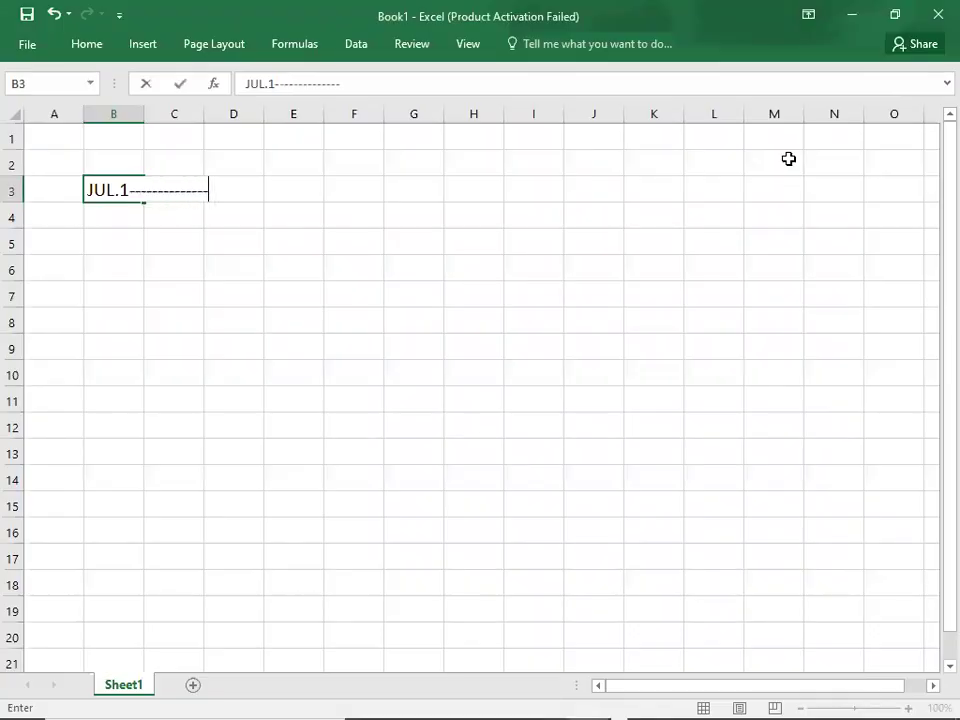
{"action": "type", "text": "DEC.31"}
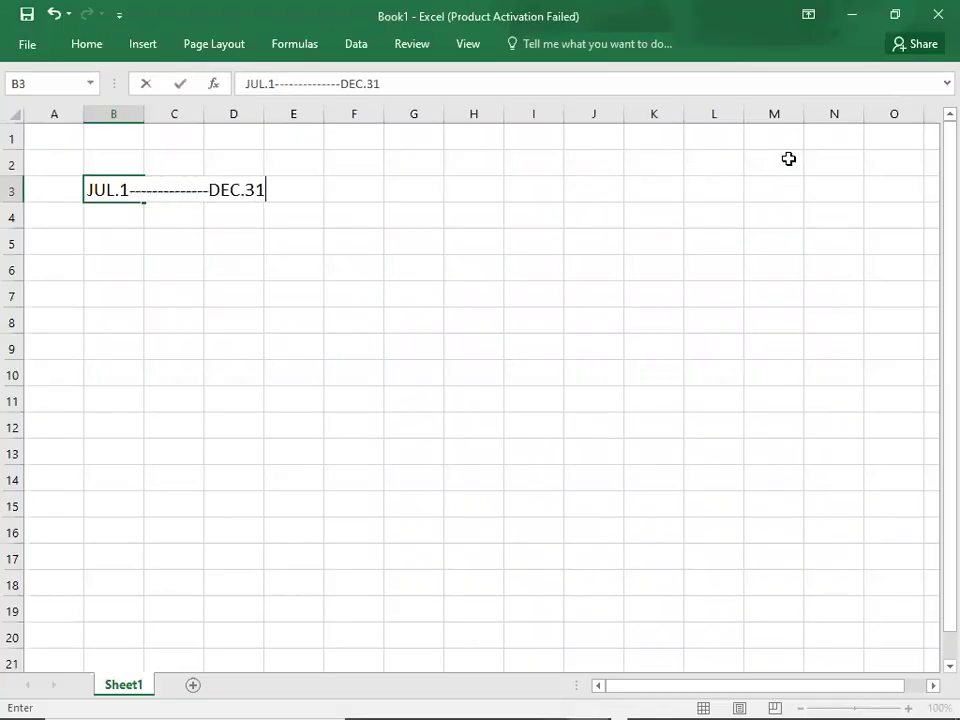
{"action": "key", "text": "Return"}
Step: Write the first half-year interest working "8000*8%*6/12 =" as text in cell B5
{"action": "key", "text": "Return"}
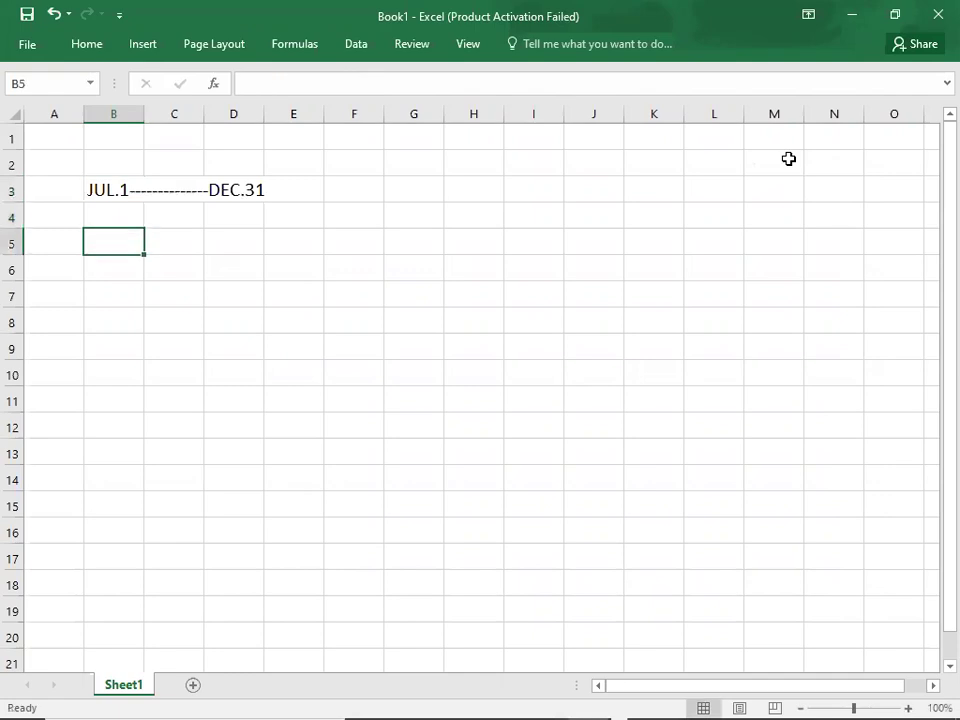
{"action": "type", "text": "800"}
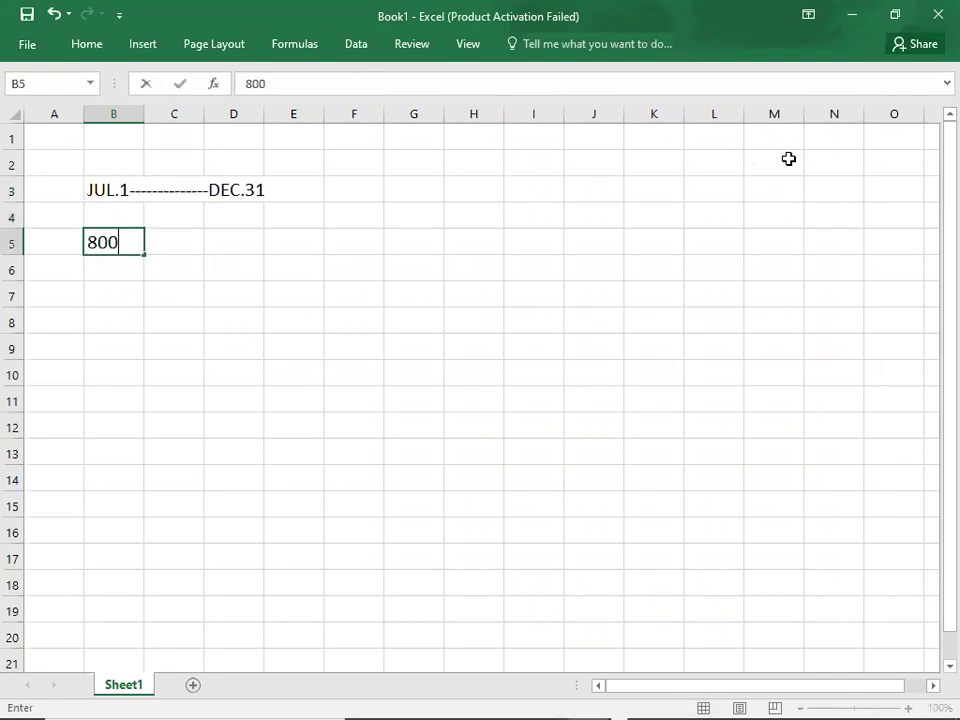
{"action": "type", "text": "0*8%"}
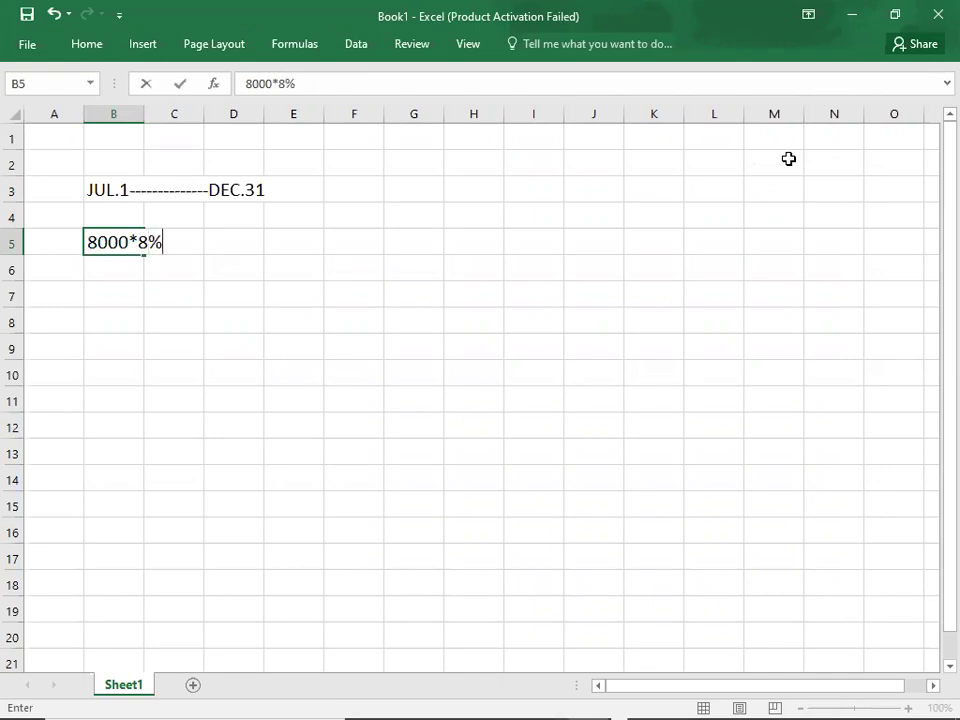
{"action": "type", "text": "*6/12 ="}
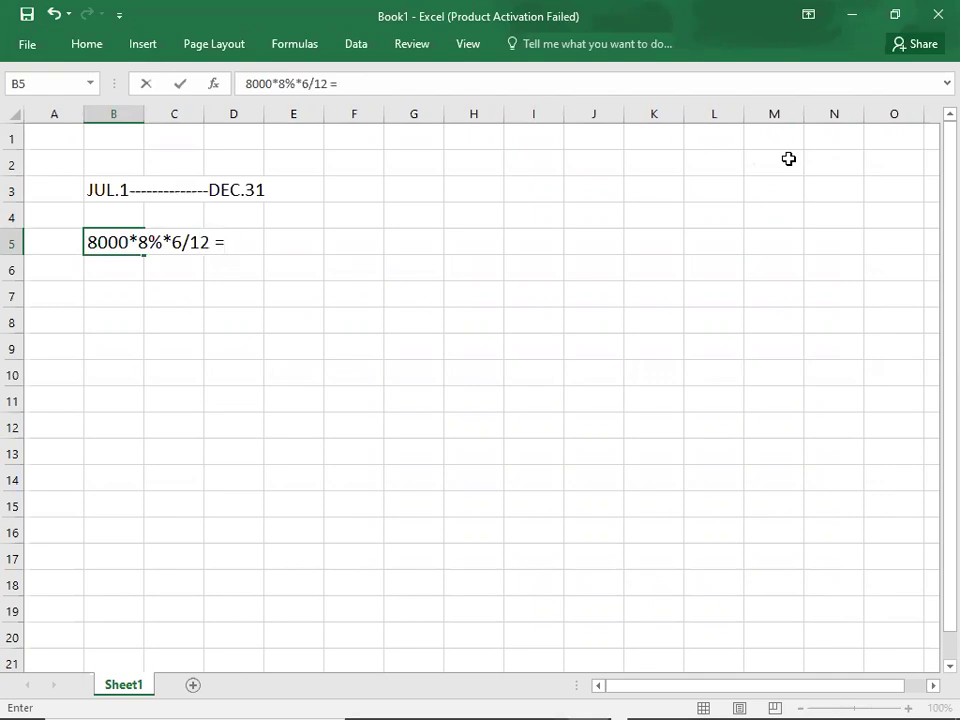
Step: Enter 320 in cell F5 as the interest for the first half-year
{"action": "key", "text": "Right"}
{"action": "key", "text": "Right"}
{"action": "key", "text": "Right"}
{"action": "key", "text": "Right"}
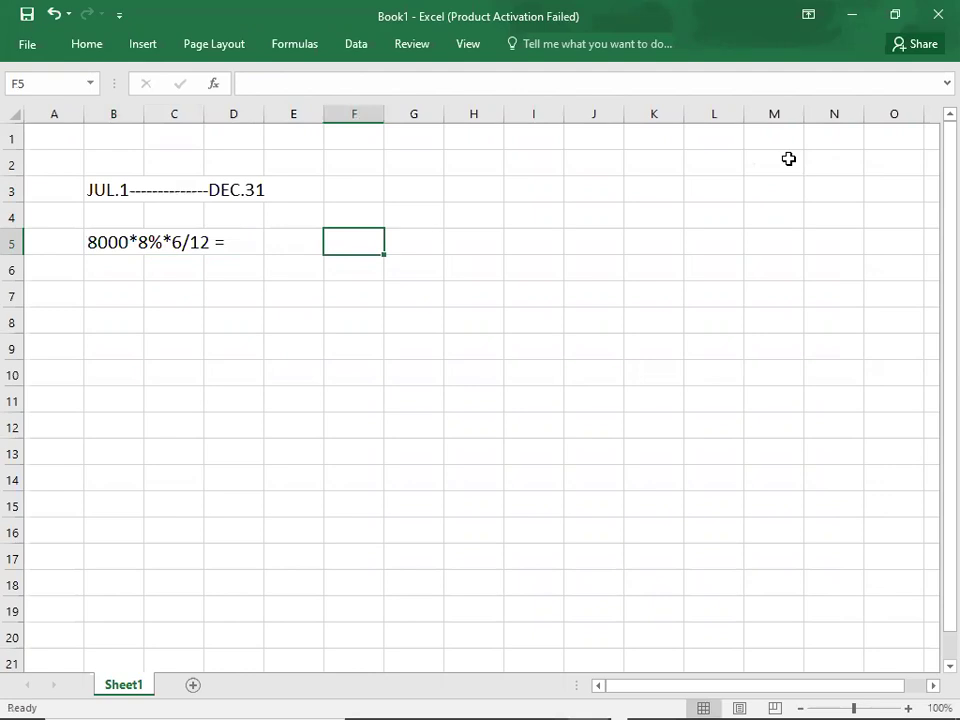
{"action": "type", "text": "32"}
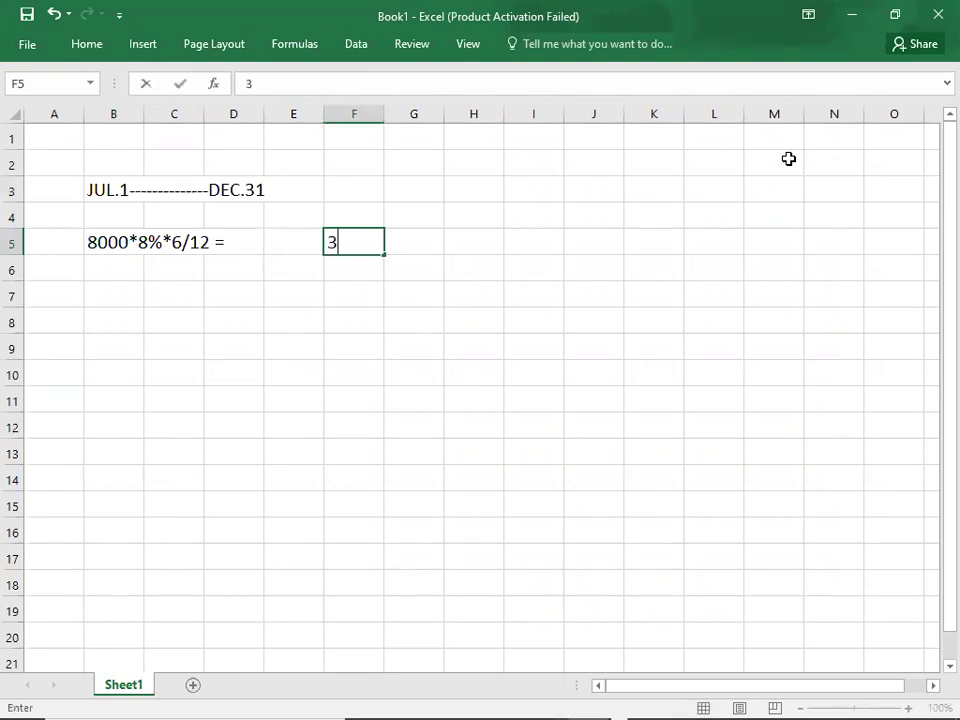
{"action": "key", "text": "Return"}
{"action": "key", "text": "Up"}
{"action": "key", "text": "Right"}
{"action": "key", "text": "Right"}
{"action": "key", "text": "Right"}
{"action": "key", "text": "Right"}
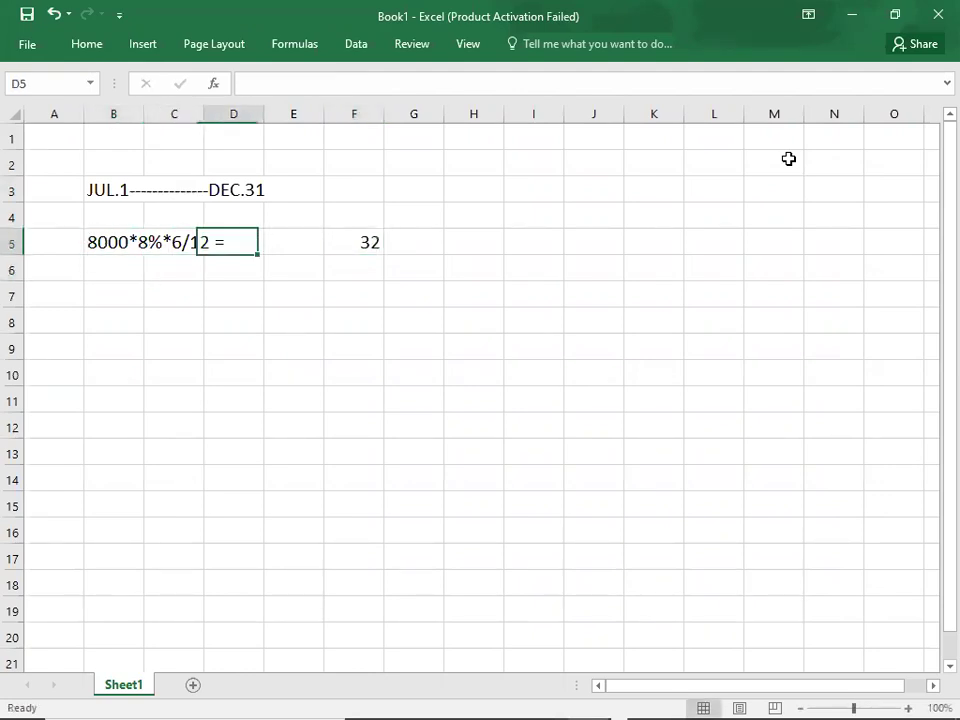
{"action": "type", "text": "320"}
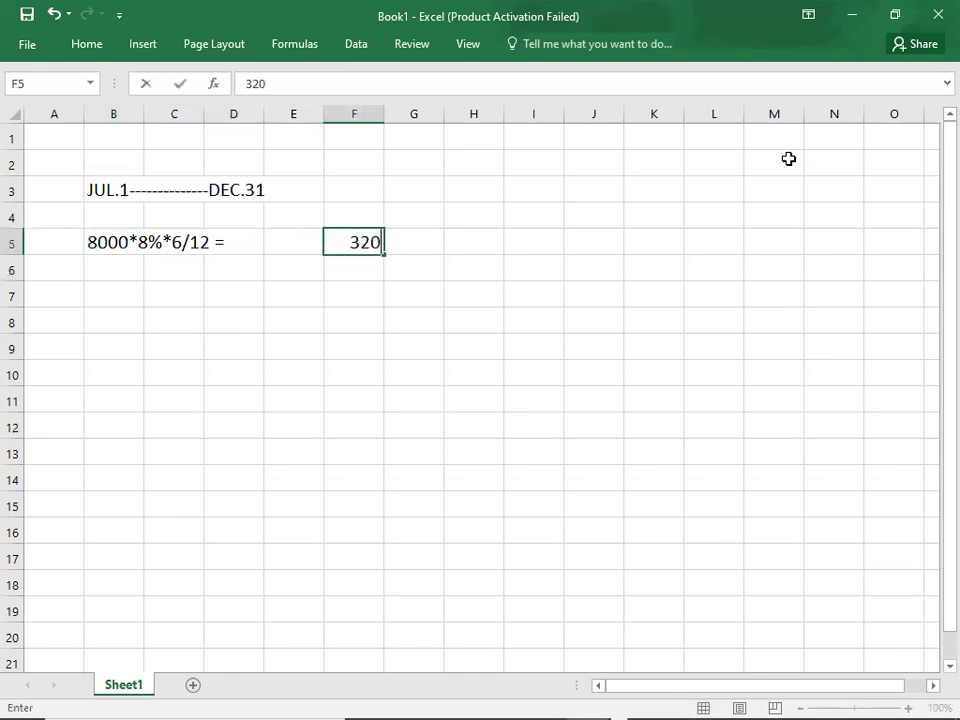
{"action": "key", "text": "Return"}
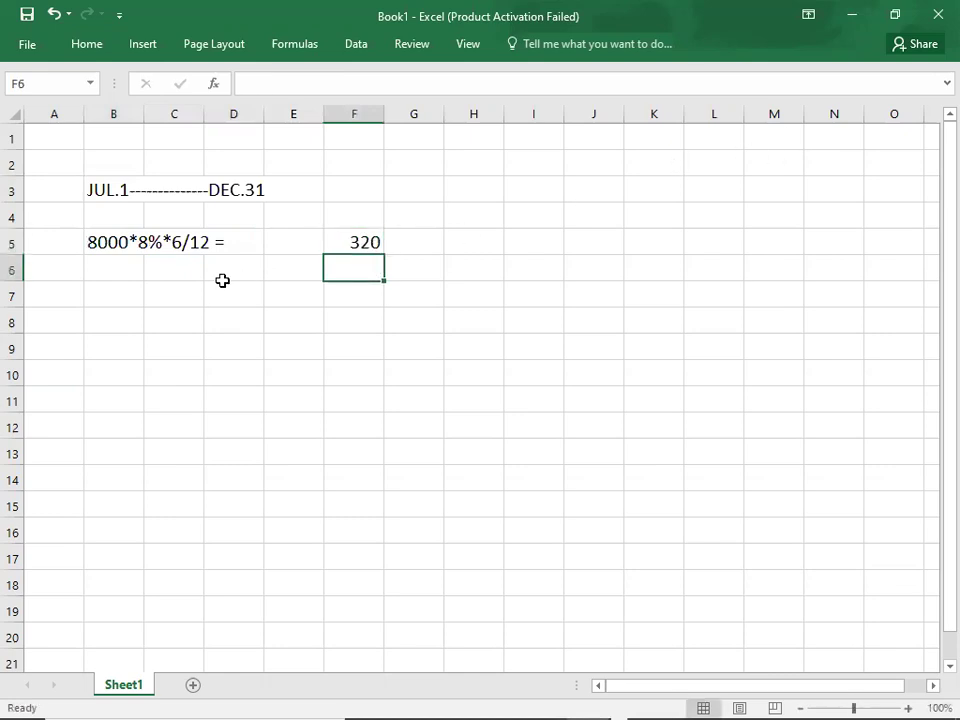
Step: Enter the period label JAN.1-------------JUN.30 in cell B7 and the loan amount 10000 in cell B9
{"action": "left_click", "coordinate": [122, 292]}
{"action": "type", "text": "JAN.1"}
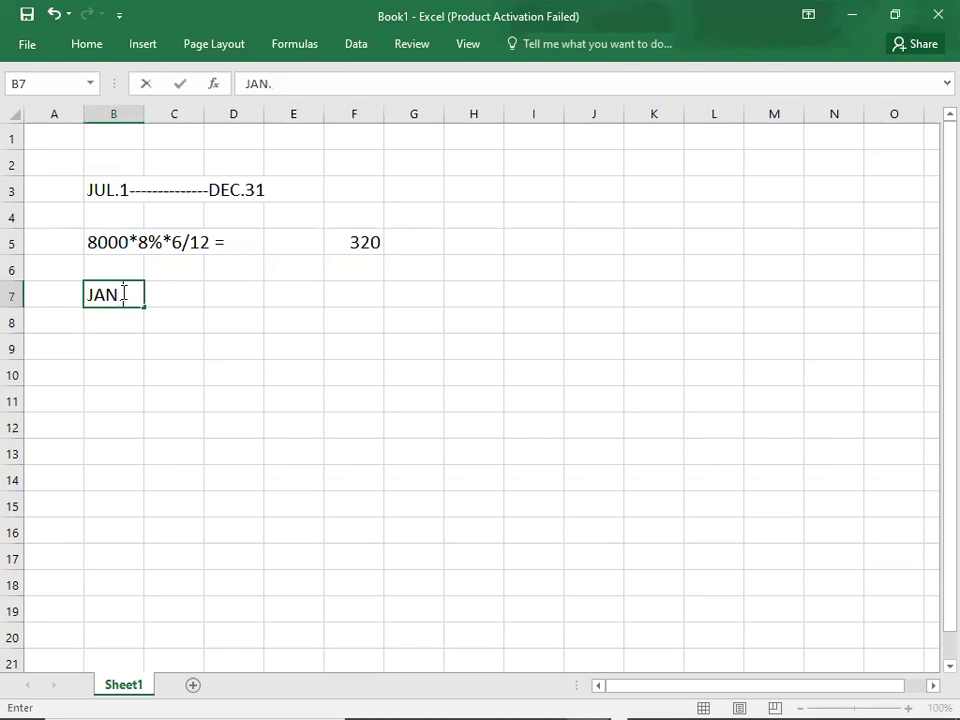
{"action": "left_click", "coordinate": [117, 357]}
{"action": "type", "text": "10000"}
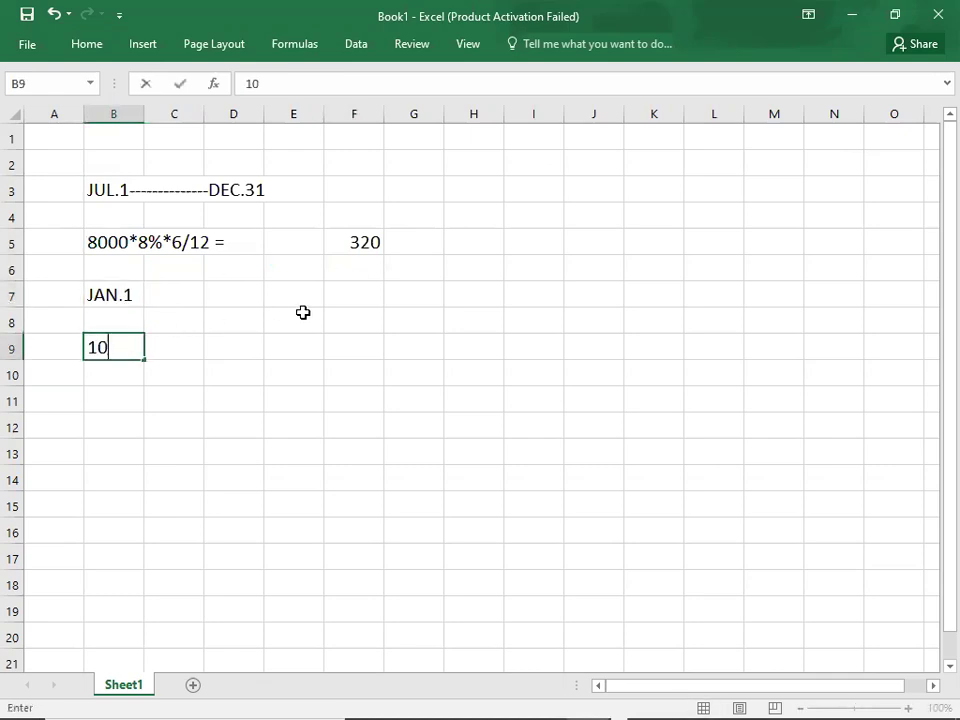
{"action": "double_click", "coordinate": [139, 294]}
{"action": "type", "text": "-"}
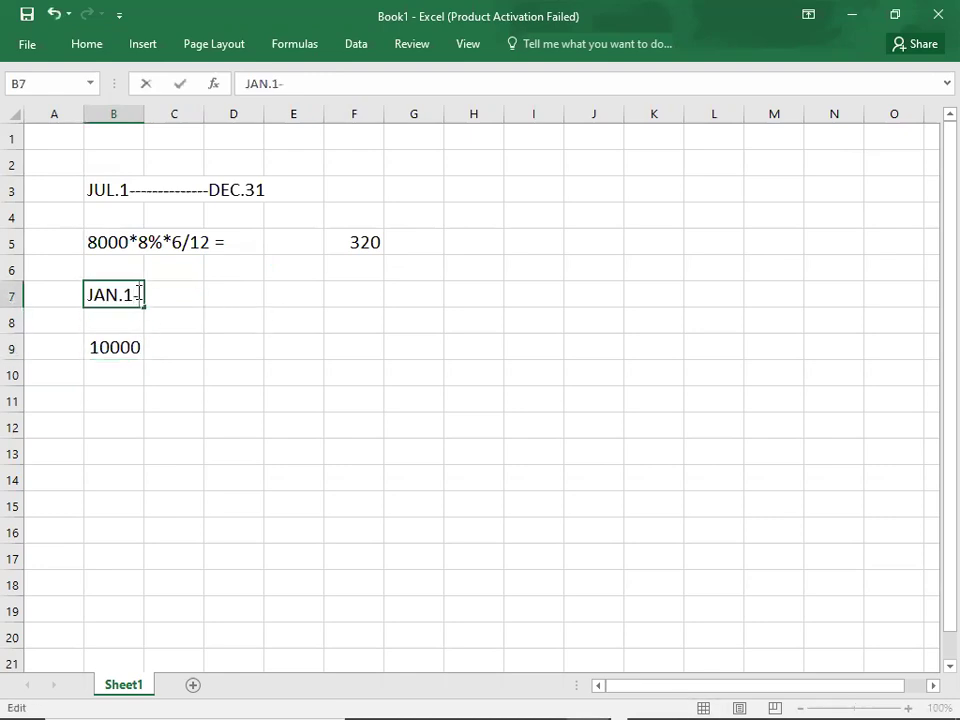
{"action": "type", "text": "------------JUN.30"}
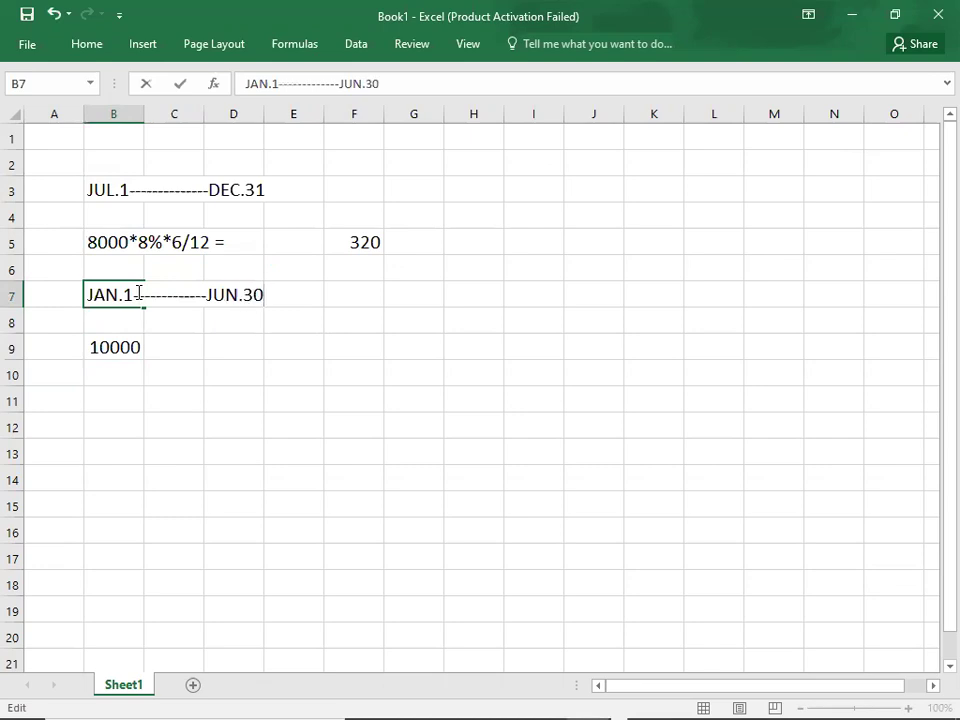
{"action": "key", "text": "Return"}
Step: Extend the entry in cell B9 to the interest working "10000*8%*6/12 ="
{"action": "double_click", "coordinate": [120, 347]}
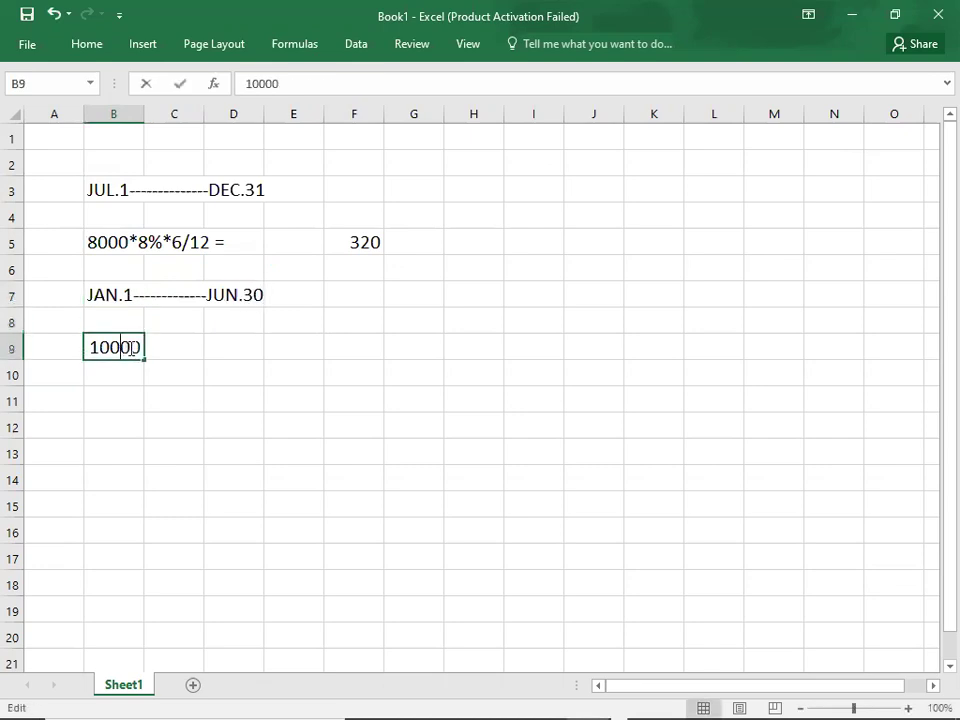
{"action": "type", "text": "*8&"}
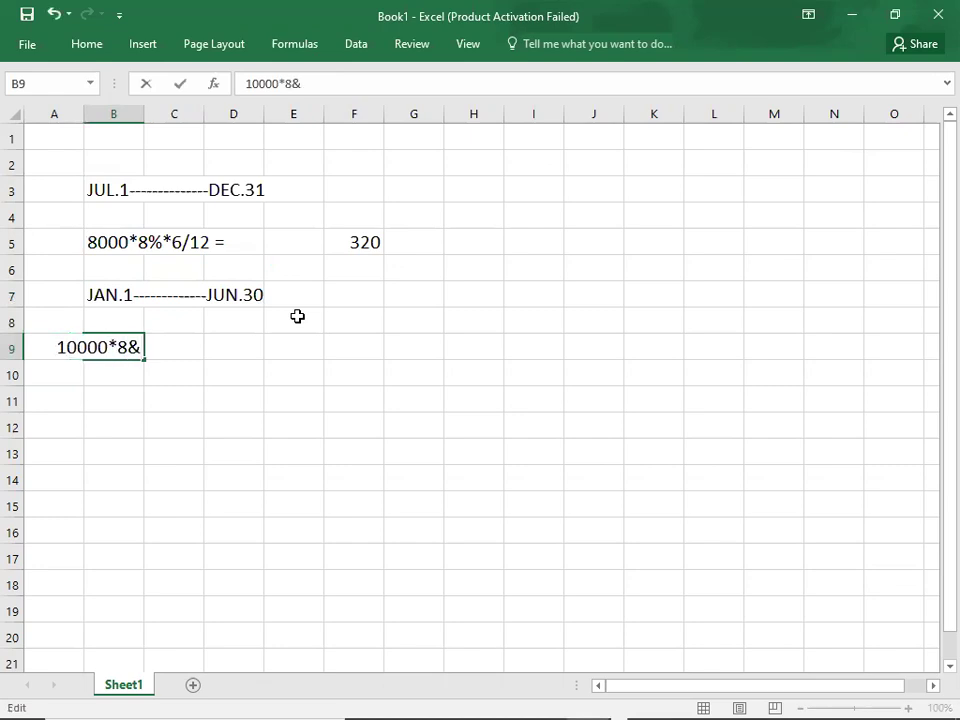
{"action": "key", "text": "BackSpace"}
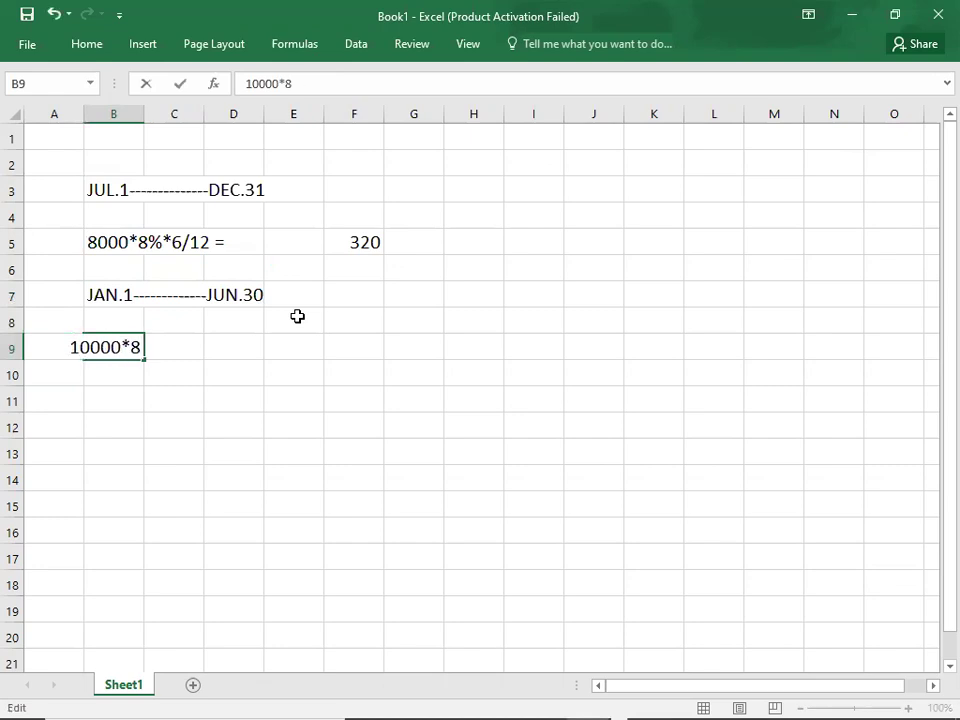
{"action": "type", "text": "%*6"}
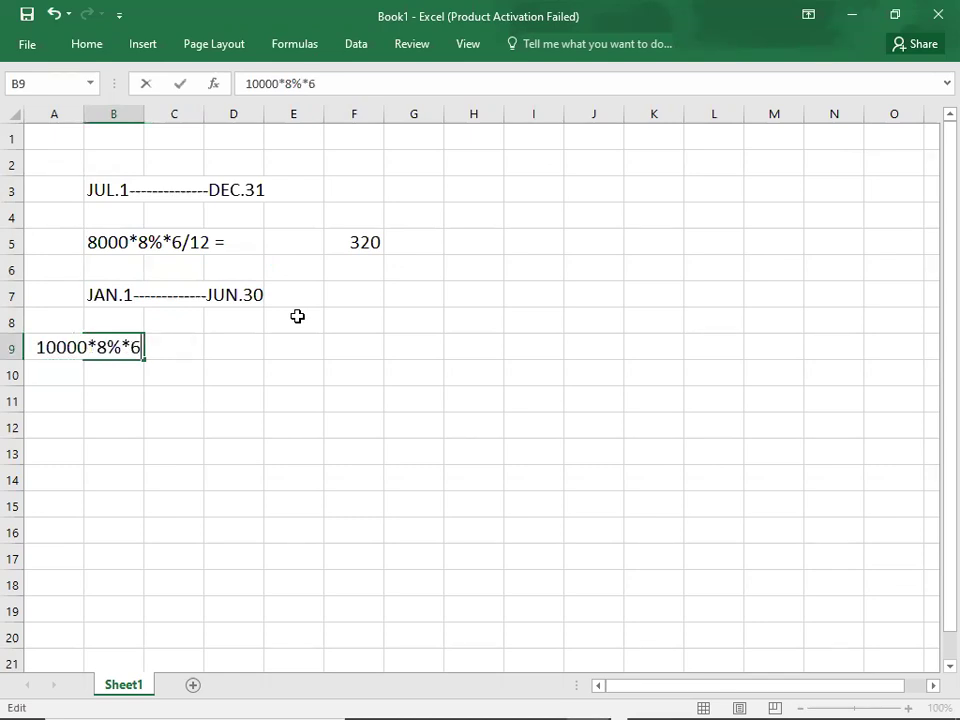
{"action": "type", "text": "/12 ="}
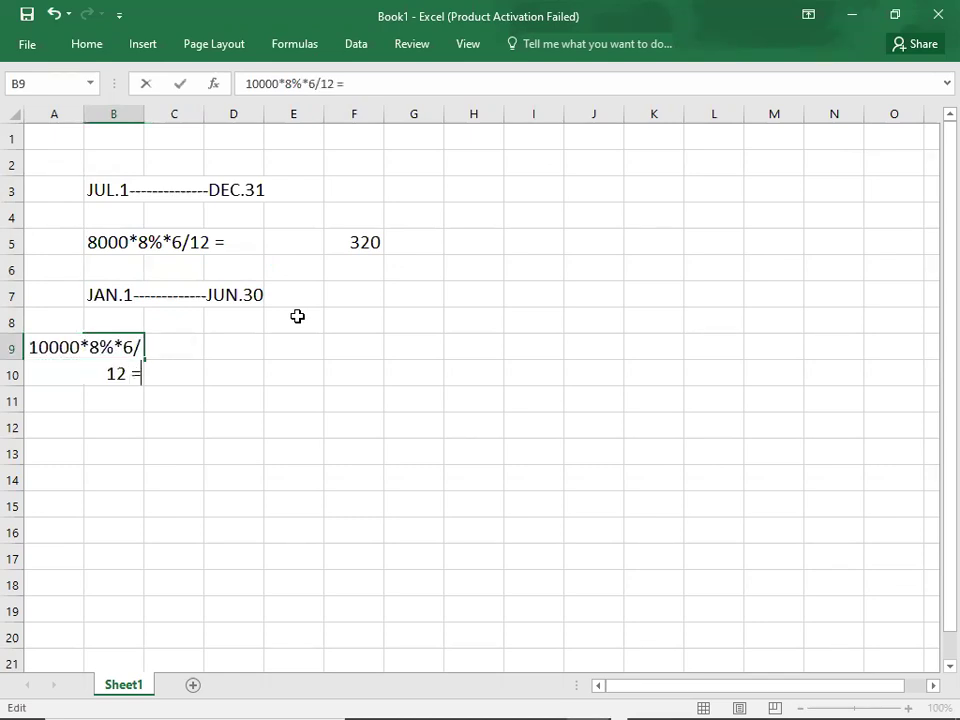
Step: Enter 400 in cell F9 as the interest for the second half-year
{"action": "key", "text": "Tab"}
{"action": "key", "text": "Tab"}
{"action": "key", "text": "Tab"}
{"action": "key", "text": "Tab"}
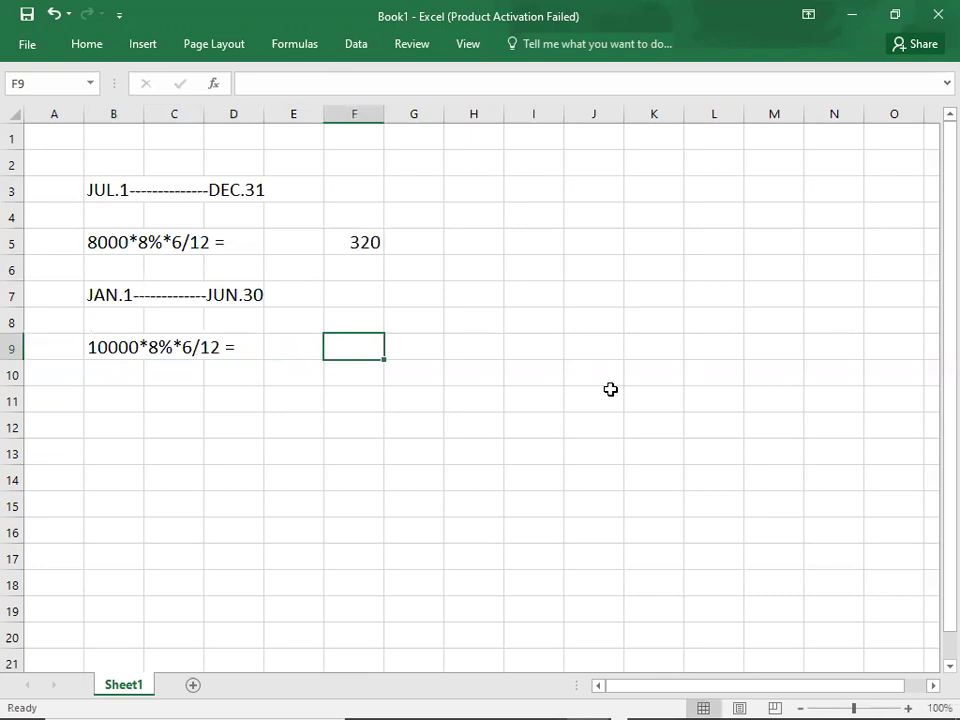
{"action": "type", "text": "400"}
{"action": "key", "text": "Return"}
Step: Enter the total interest of 720 in cell F10, directly below the second half-year amount
{"action": "key", "text": "Tab"}
{"action": "key", "text": "Tab"}
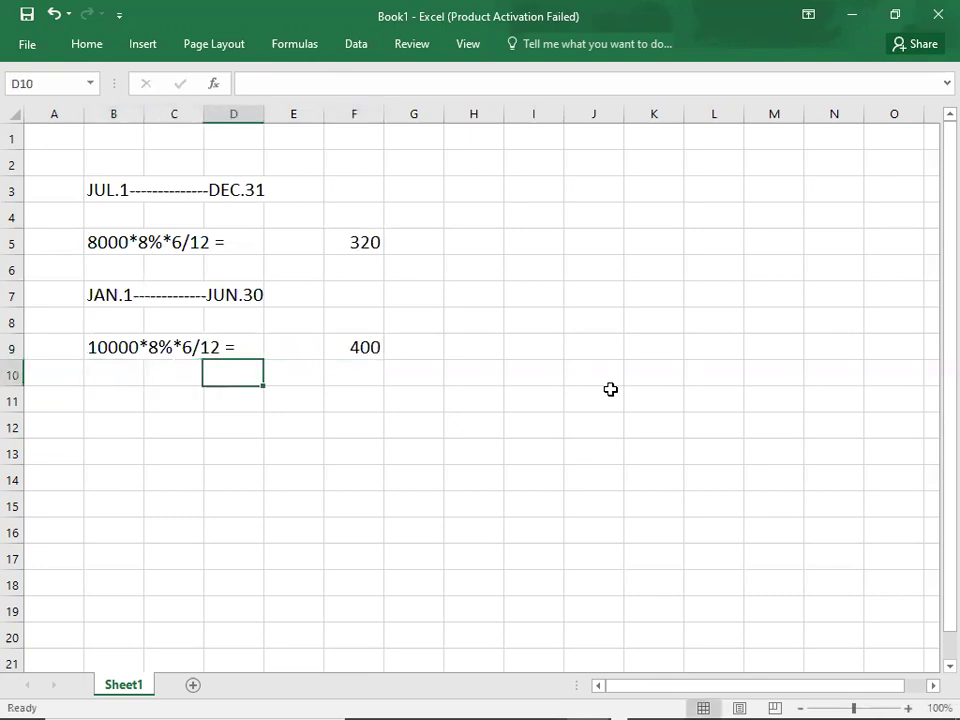
{"action": "key", "text": "Tab"}
{"action": "key", "text": "Tab"}
{"action": "type", "text": "720"}
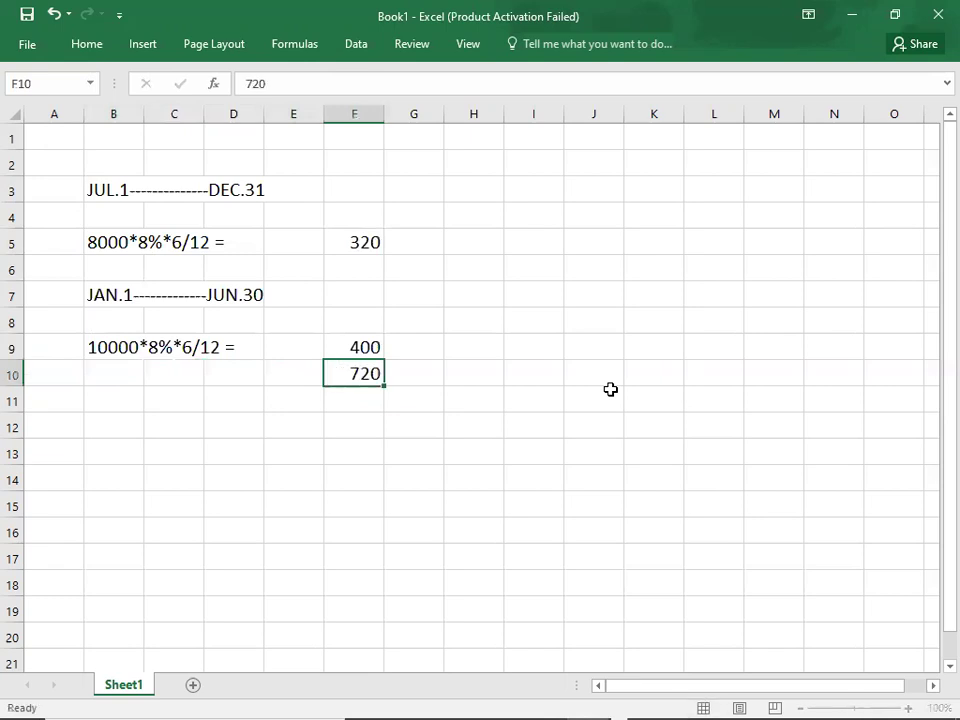
{"action": "key", "text": "Return"}
Step: Apply a top and double bottom border to the total of 720 in cell F10
{"action": "key", "text": "Tab"}
{"action": "key", "text": "Tab"}
{"action": "key", "text": "Tab"}
{"action": "key", "text": "Up"}
{"action": "key", "text": "Right"}
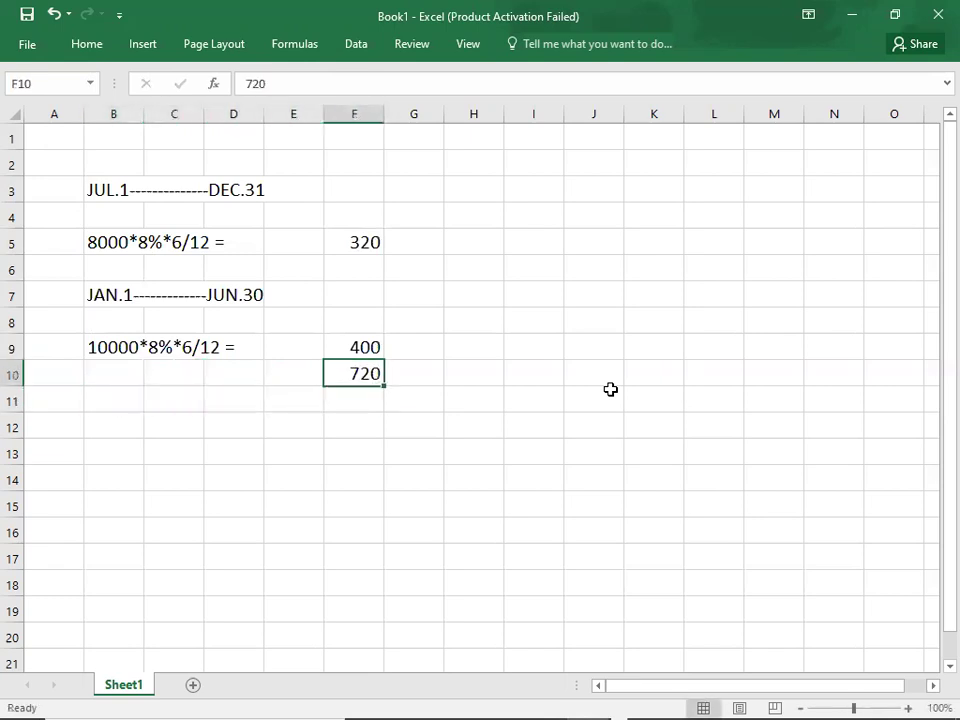
{"action": "left_click", "coordinate": [92, 43]}
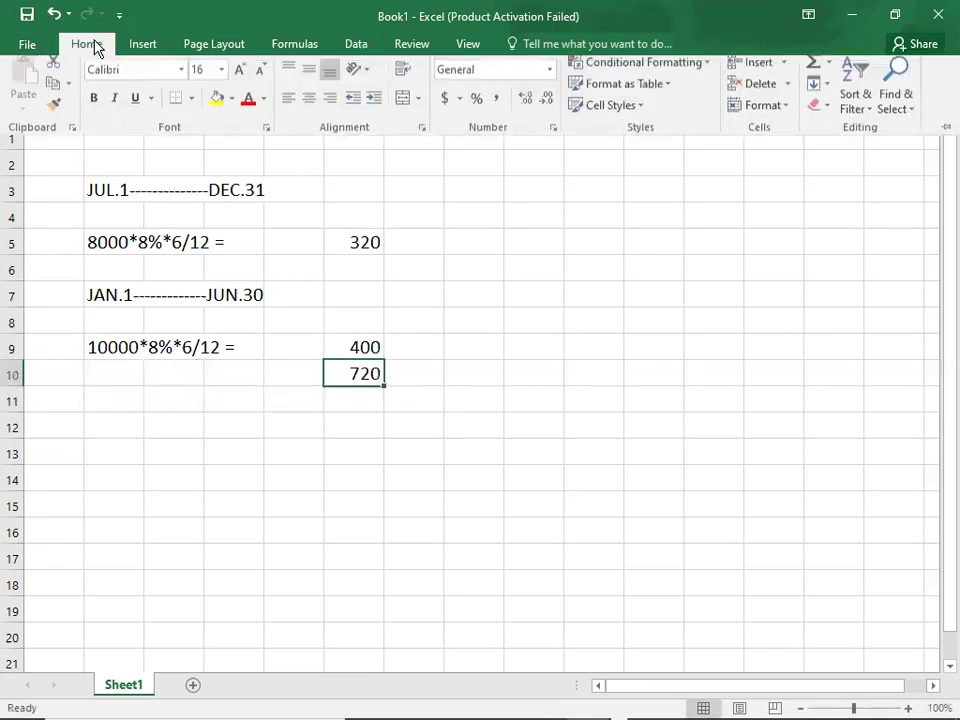
{"action": "left_click", "coordinate": [193, 108]}
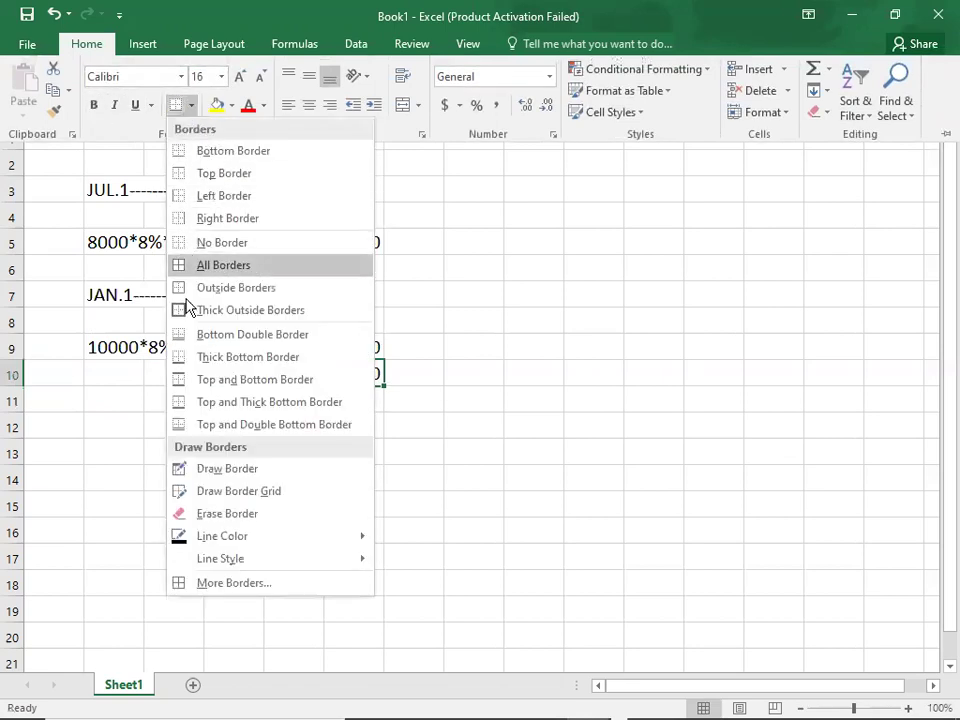
{"action": "left_click", "coordinate": [186, 424]}
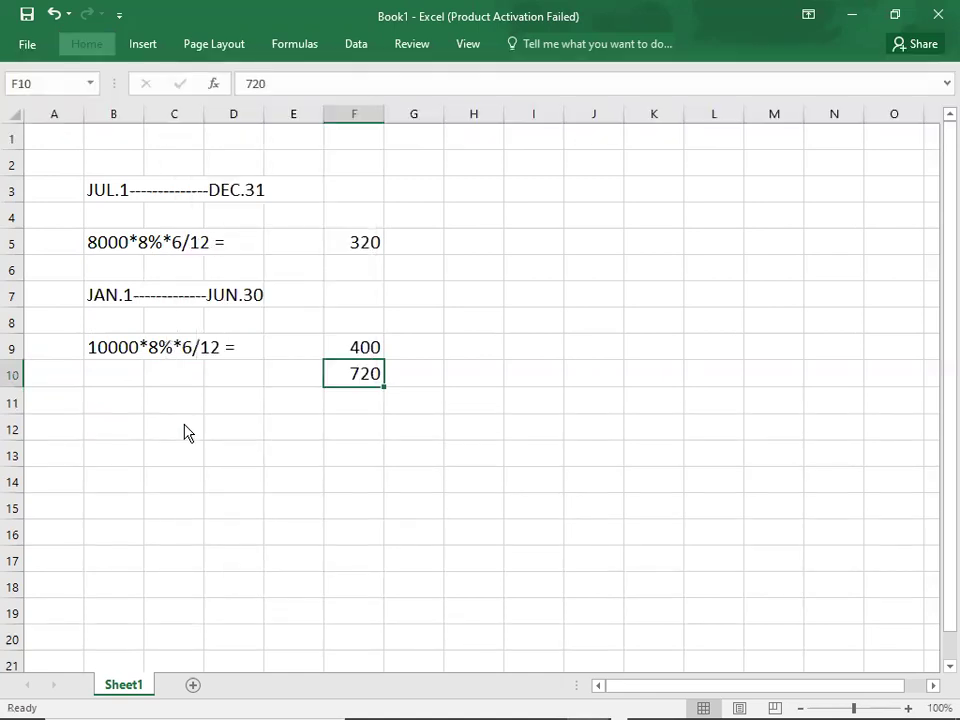
Step: Enter the period start JLU.1 in cell B12 and the loan amount 8000 in cell B14
{"action": "left_click", "coordinate": [133, 431]}
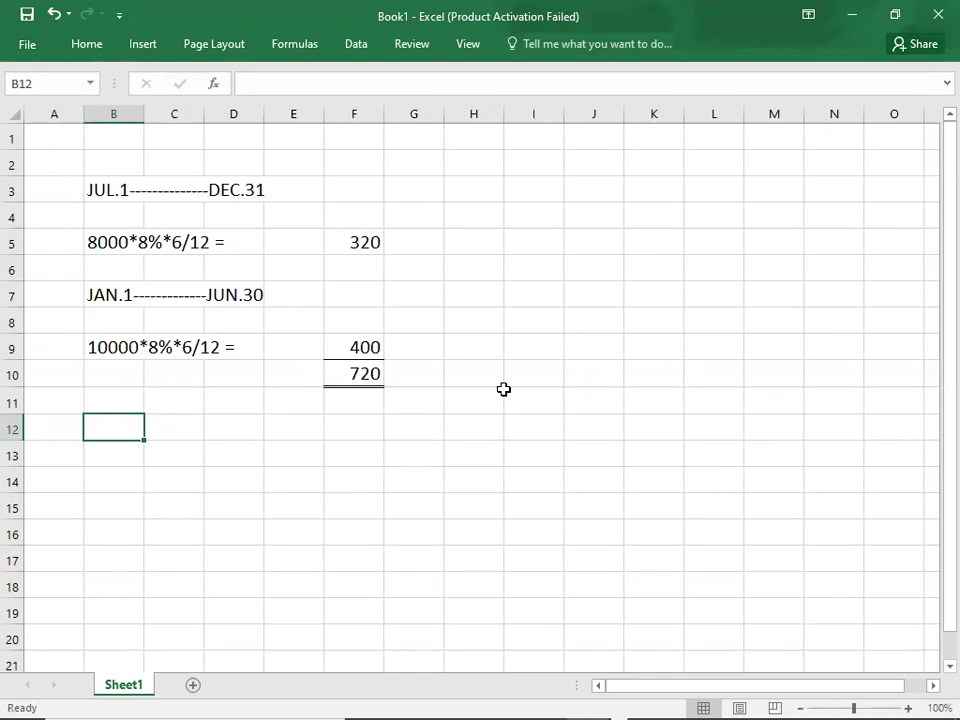
{"action": "type", "text": "J"}
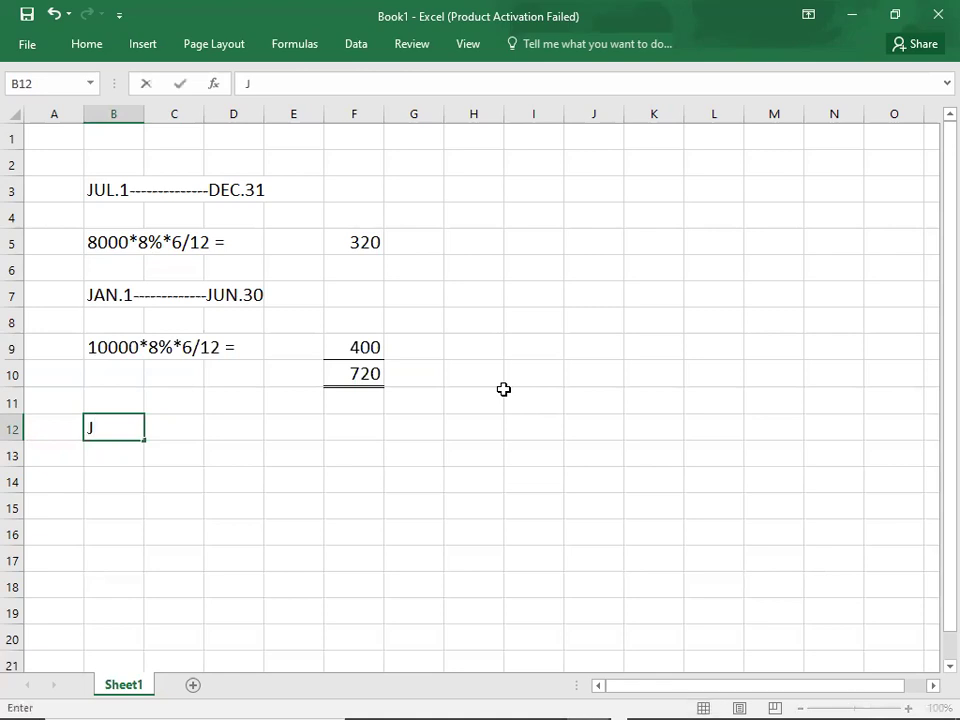
{"action": "type", "text": "LU.1"}
{"action": "key", "text": "Return"}
{"action": "key", "text": "Return"}
{"action": "type", "text": "80000"}
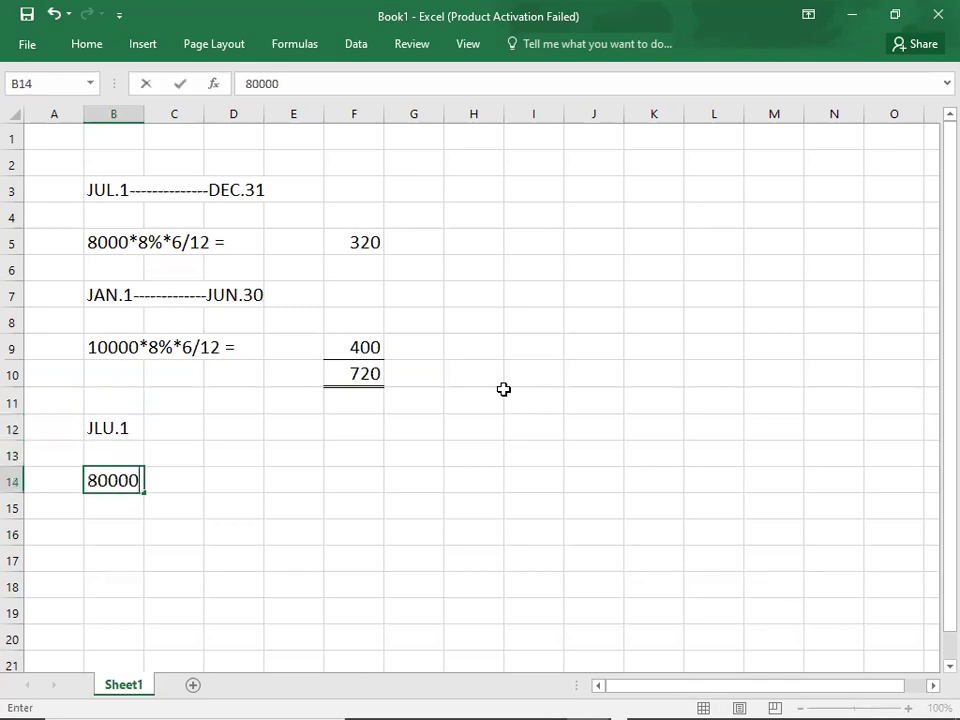
{"action": "key", "text": "BackSpace"}
Step: Extend the label in cell B12 to the full period "JLU.1-------------JUN.30"
{"action": "left_click", "coordinate": [129, 424]}
{"action": "double_click", "coordinate": [129, 424]}
{"action": "type", "text": "-----------"}
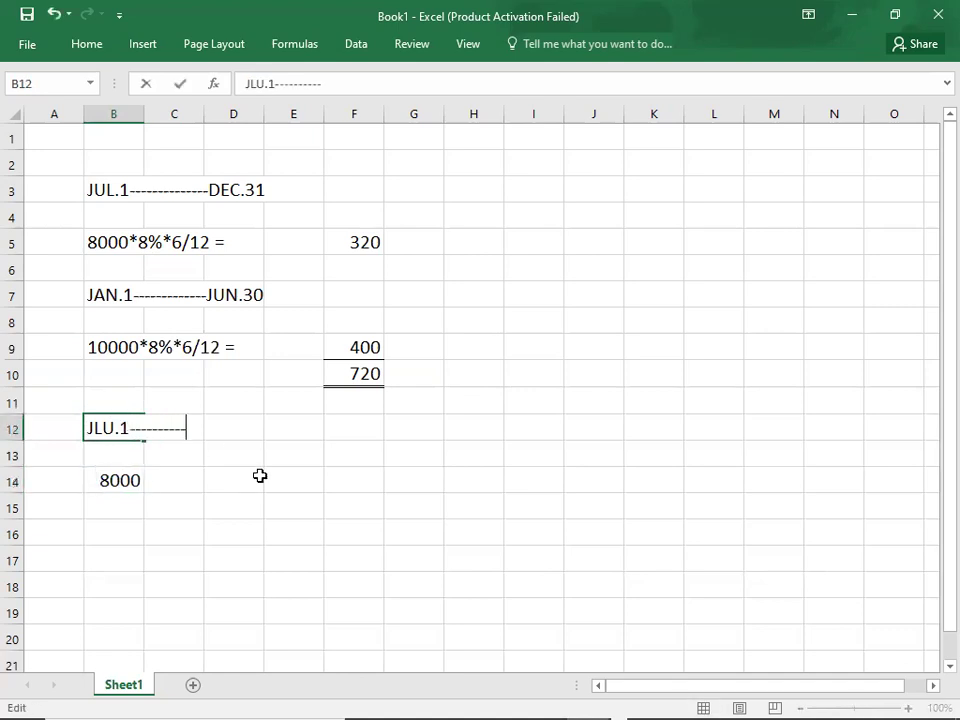
{"action": "type", "text": "--JUN.30"}
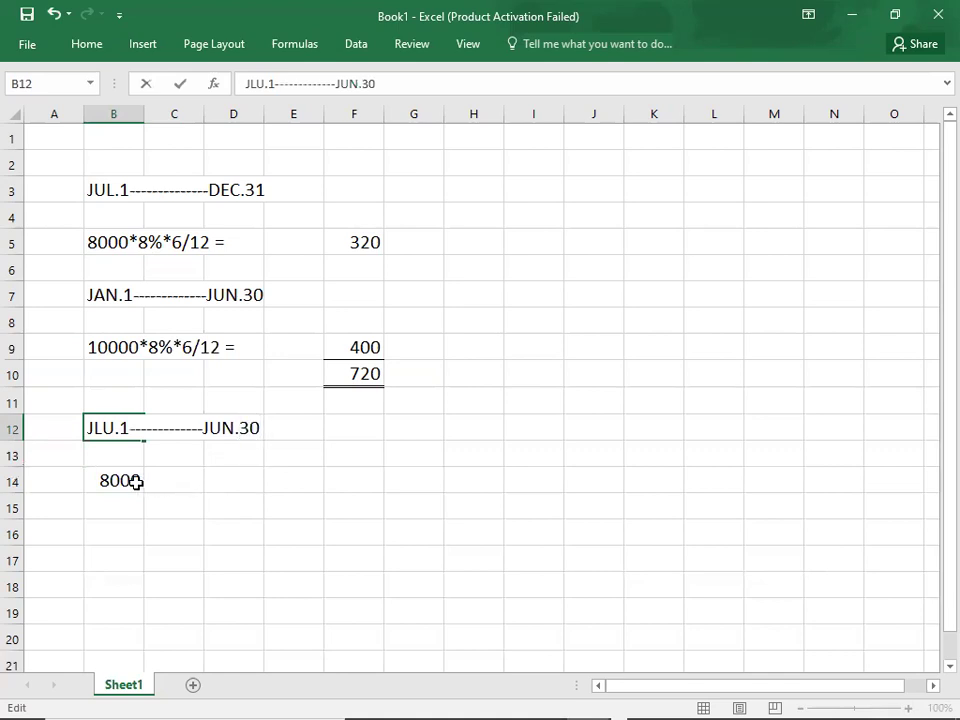
Step: Extend the entry in cell B14 to "8000*8%" and enter the full-year interest of 640 in cell F14
{"action": "double_click", "coordinate": [137, 481]}
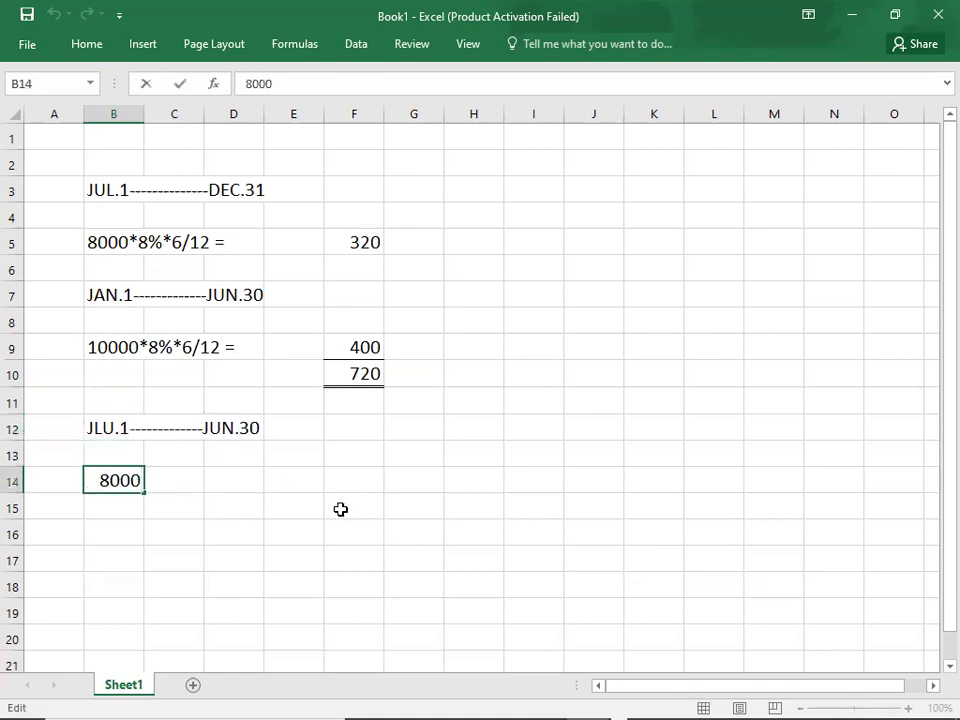
{"action": "type", "text": "*8%"}
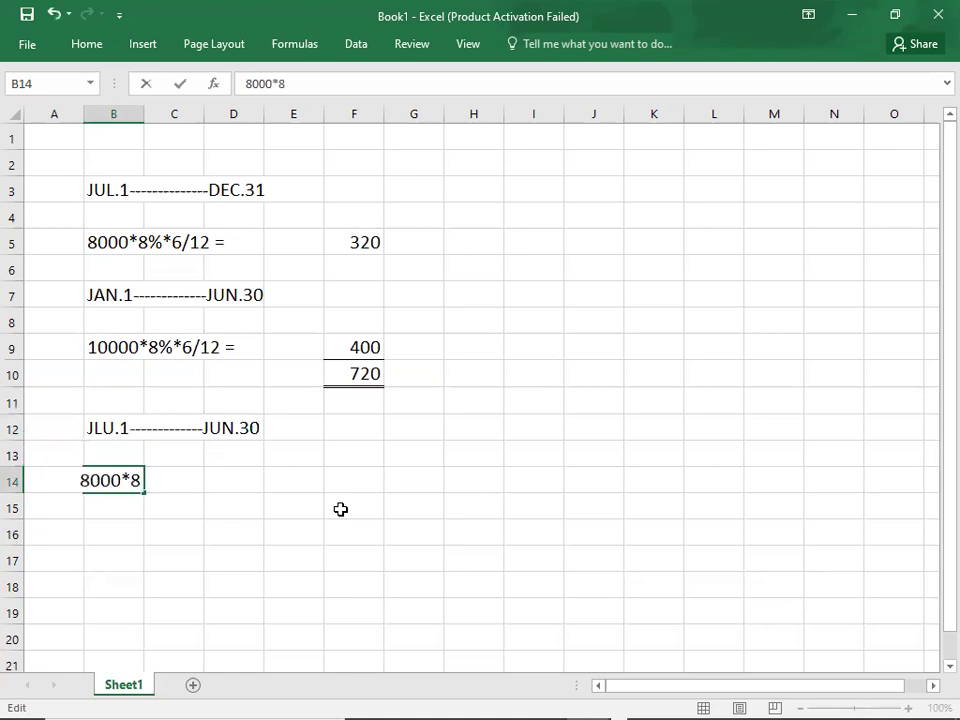
{"action": "key", "text": "Tab"}
{"action": "key", "text": "Tab"}
{"action": "key", "text": "Tab"}
{"action": "key", "text": "Tab"}
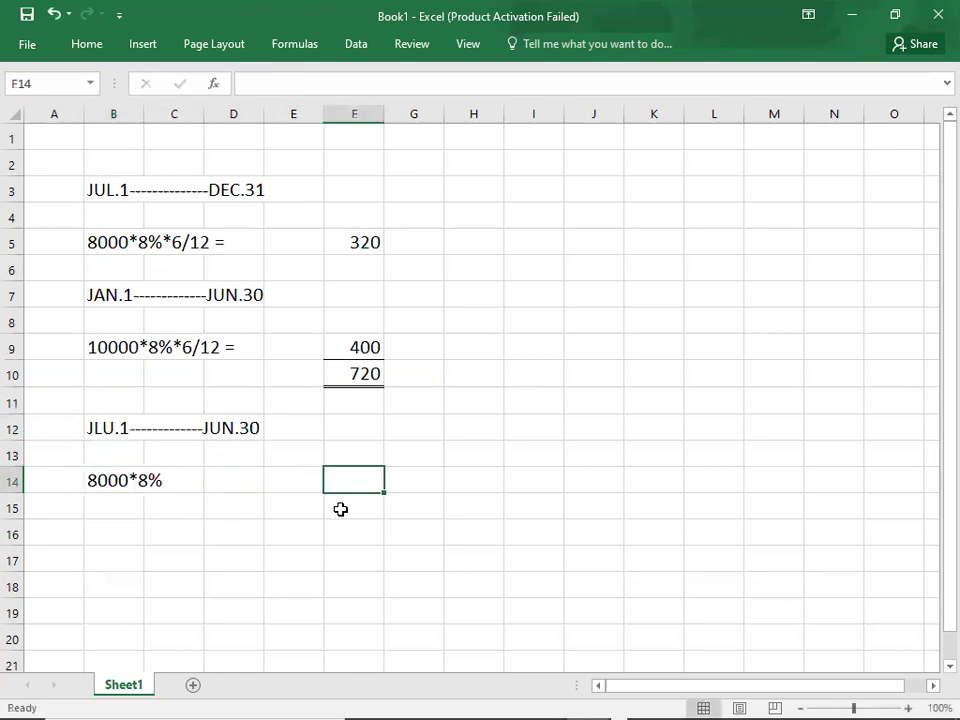
{"action": "type", "text": "640"}
{"action": "key", "text": "Return"}
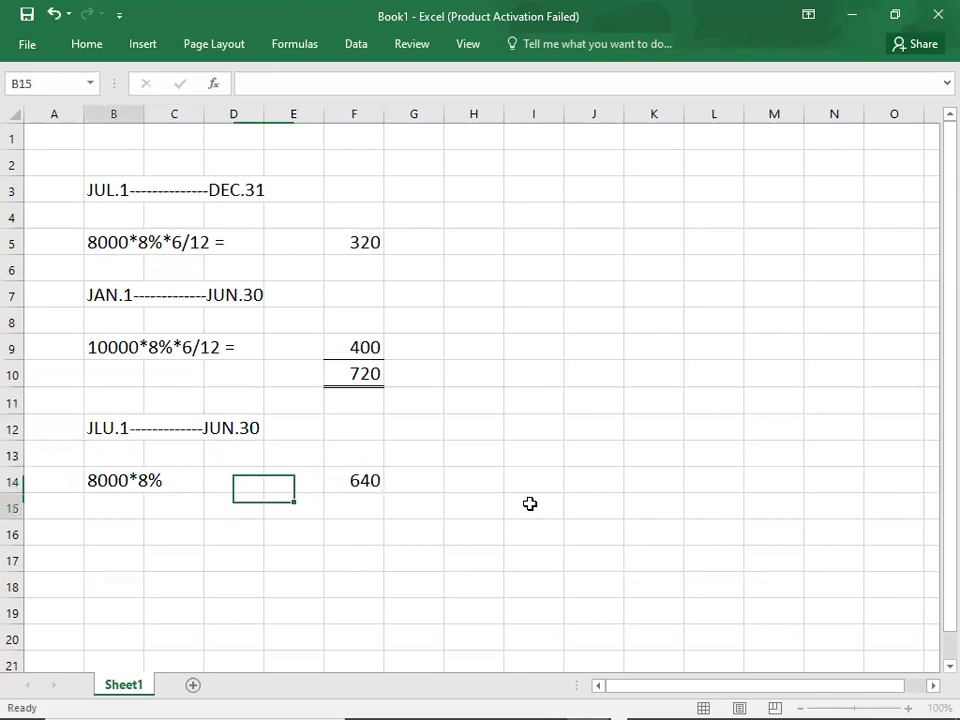
Step: Enter the period label "JAN.1-------------JUN.30" in cell B16
{"action": "key", "text": "Return"}
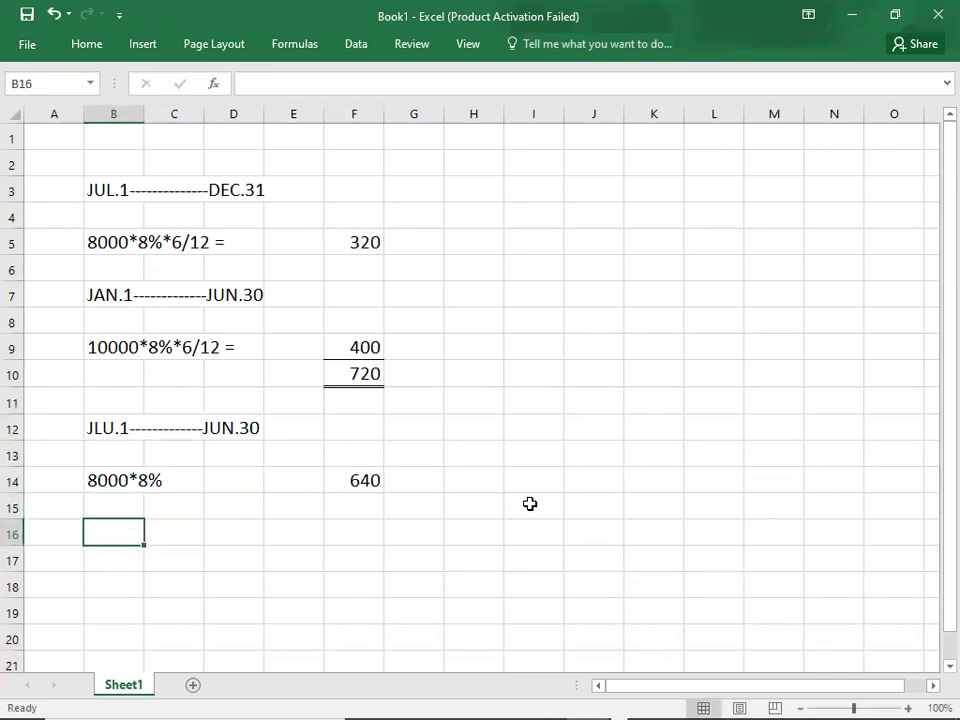
{"action": "type", "text": "JAN."}
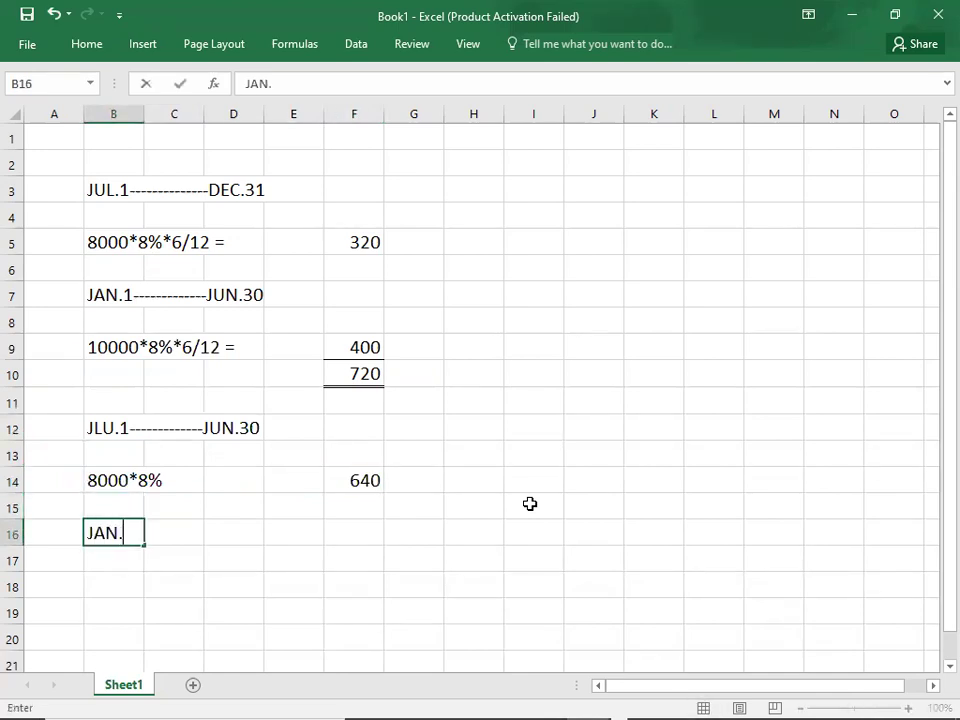
{"action": "type", "text": "1-------------"}
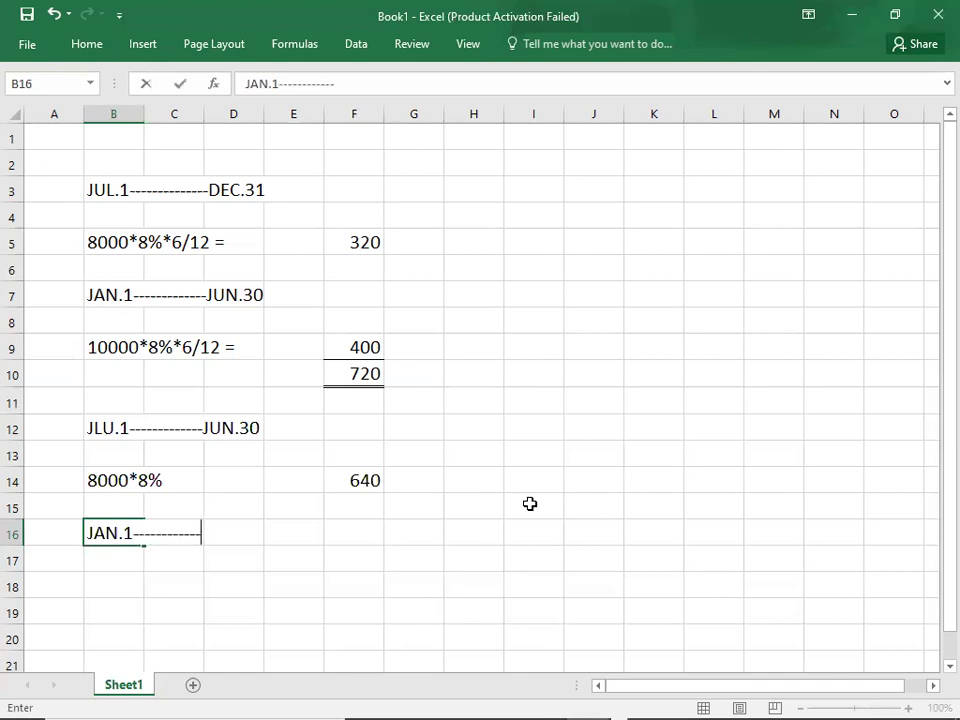
{"action": "type", "text": "JUN.30"}
{"action": "key", "text": "ctrl+Return"}
Step: Enter the interest working "2000*8%*6/12 =" for the additional loan in cell B18
{"action": "key", "text": "Down"}
{"action": "key", "text": "Down"}
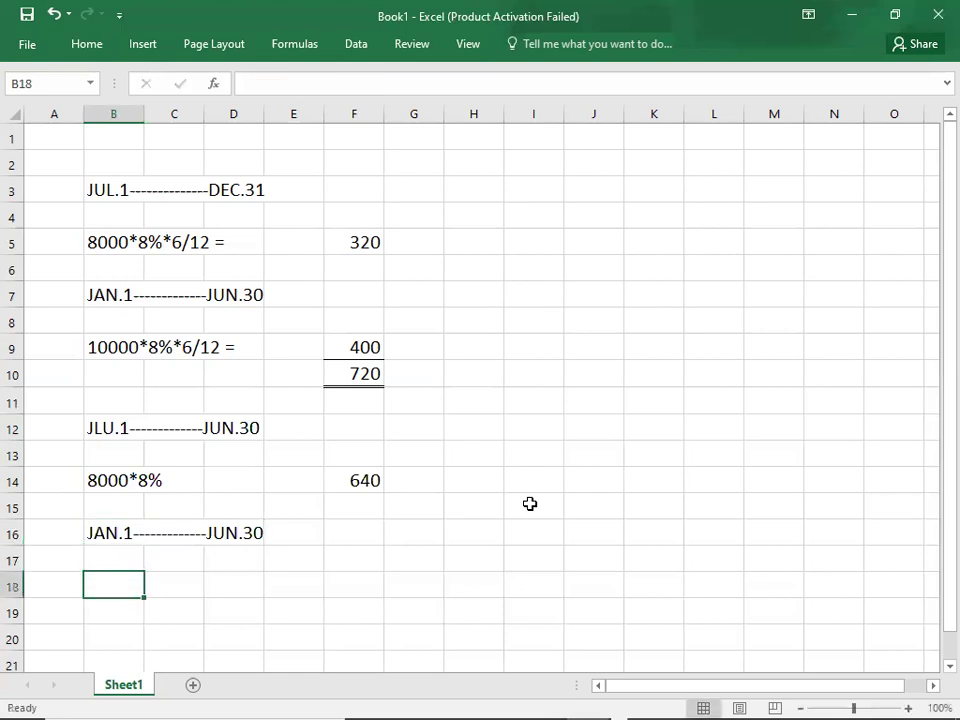
{"action": "type", "text": "2000"}
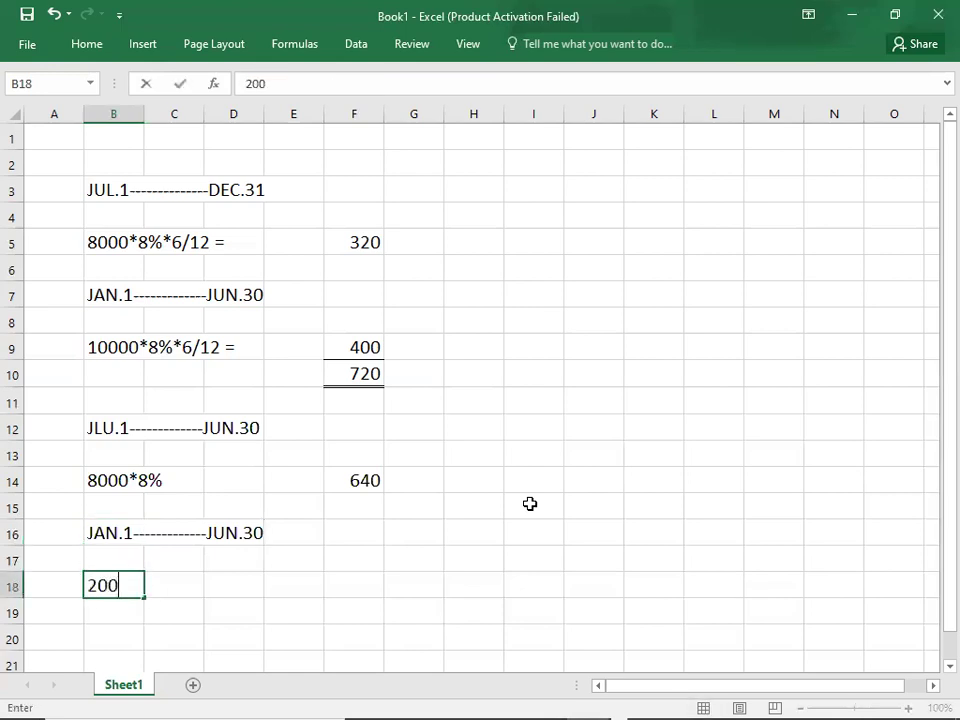
{"action": "type", "text": "%"}
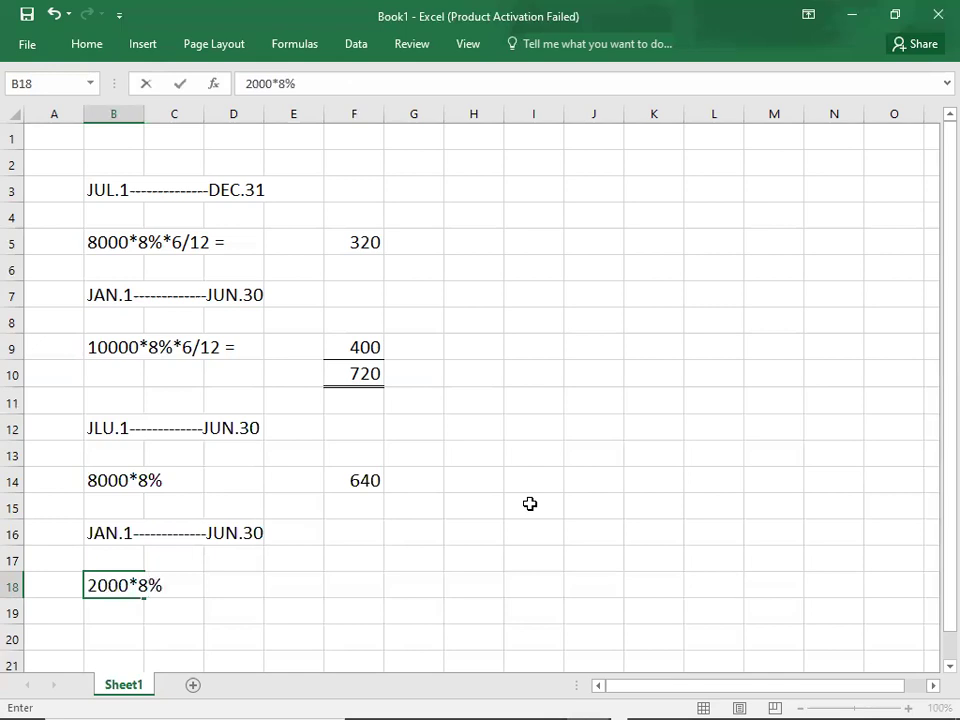
{"action": "type", "text": "*6/12 "}
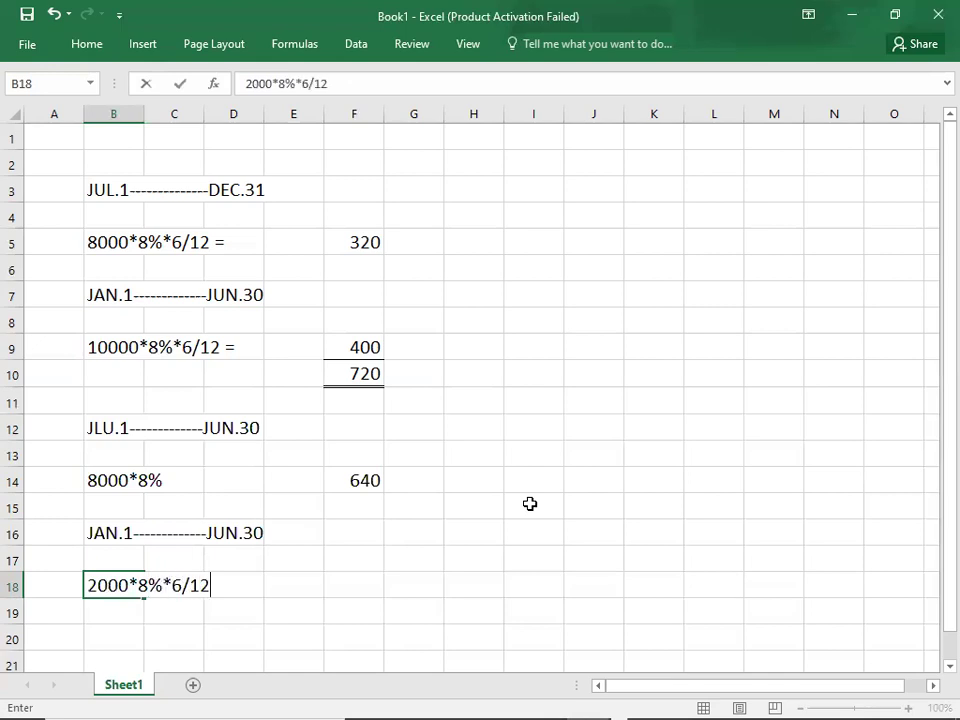
{"action": "type", "text": "="}
Step: Enter 80 in cell F18 as the interest on the additional loan
{"action": "key", "text": "Right"}
{"action": "key", "text": "Right"}
{"action": "key", "text": "Right"}
{"action": "key", "text": "Right"}
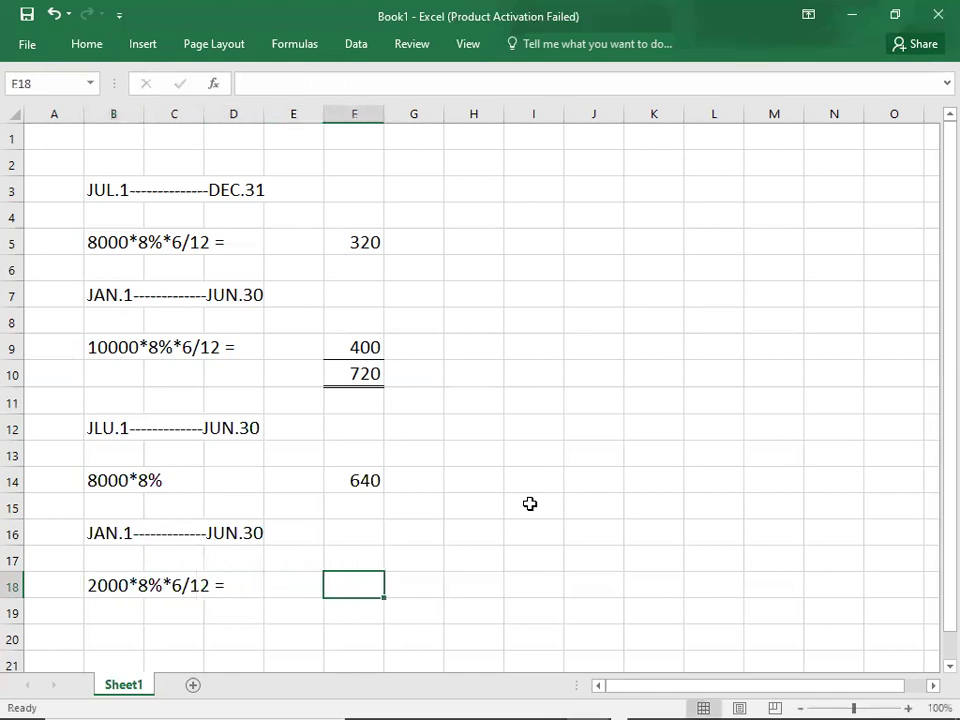
{"action": "type", "text": "1"}
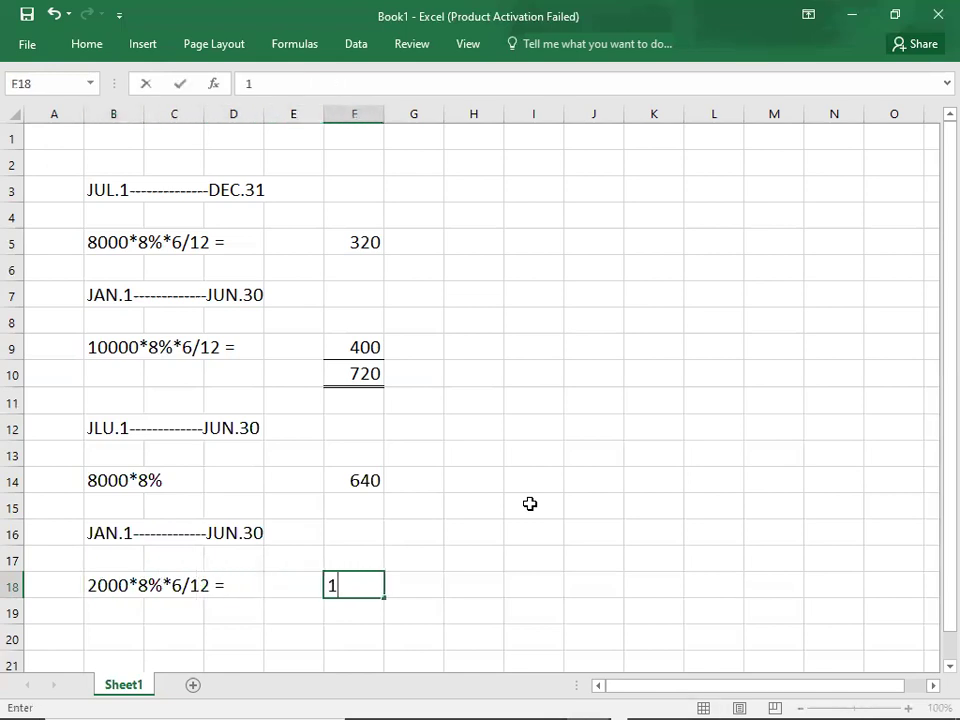
{"action": "key", "text": "BackSpace"}
{"action": "type", "text": "80"}
{"action": "key", "text": "Return"}
Step: Enter the total interest of 720 in cell F19, directly below the additional loan's interest
{"action": "key", "text": "Right"}
{"action": "key", "text": "Right"}
{"action": "key", "text": "Right"}
{"action": "key", "text": "Right"}
{"action": "type", "text": "720"}
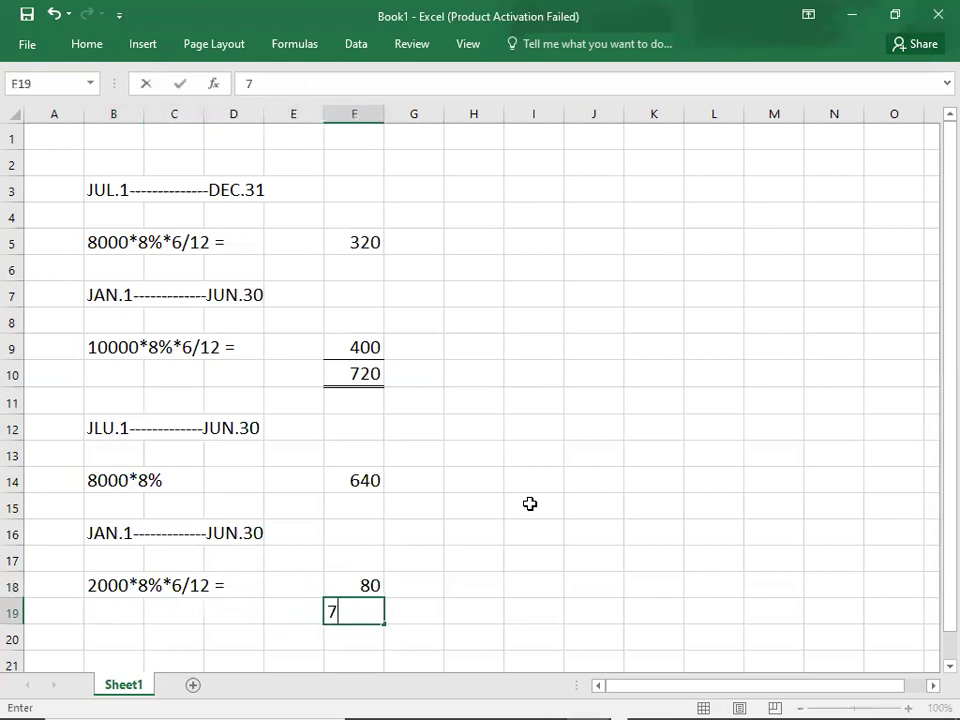
{"action": "key", "text": "Return"}
Step: Apply a top and double bottom border to the second total of 720 in cell F19
{"action": "key", "text": "Right"}
{"action": "key", "text": "Right"}
{"action": "key", "text": "Right"}
{"action": "key", "text": "Up"}
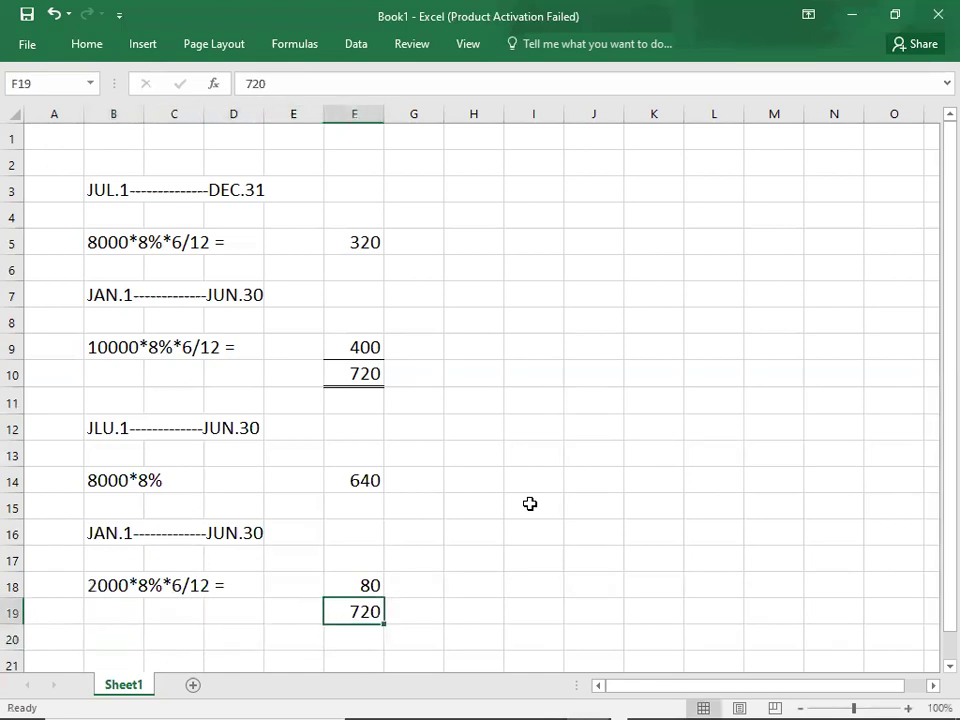
{"action": "left_click", "coordinate": [88, 43]}
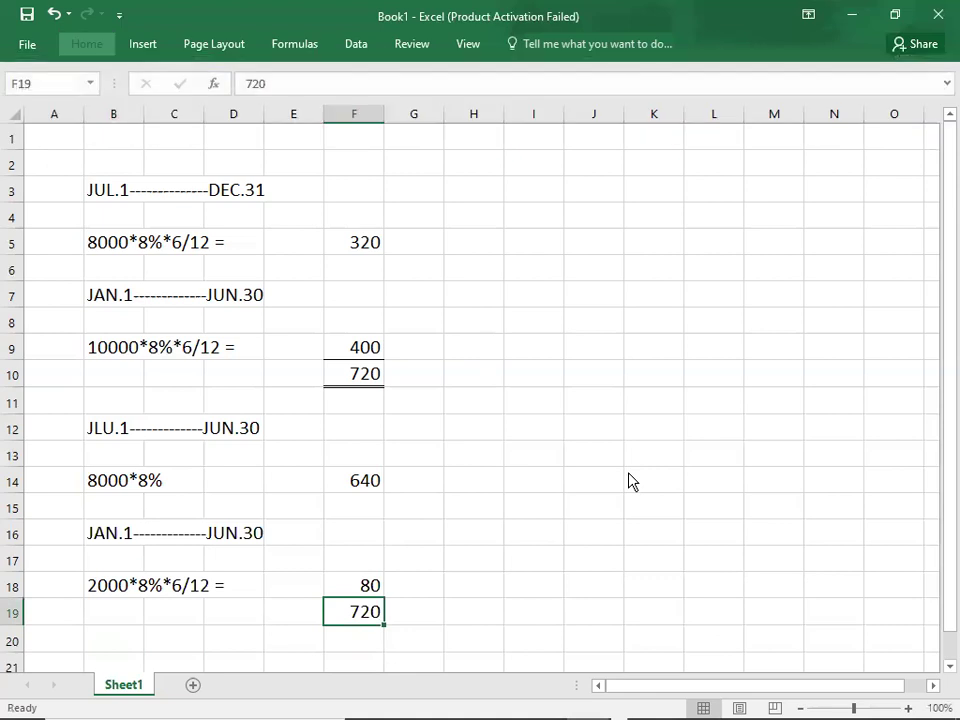
{"action": "key", "text": "Down"}
{"action": "key", "text": "Down"}
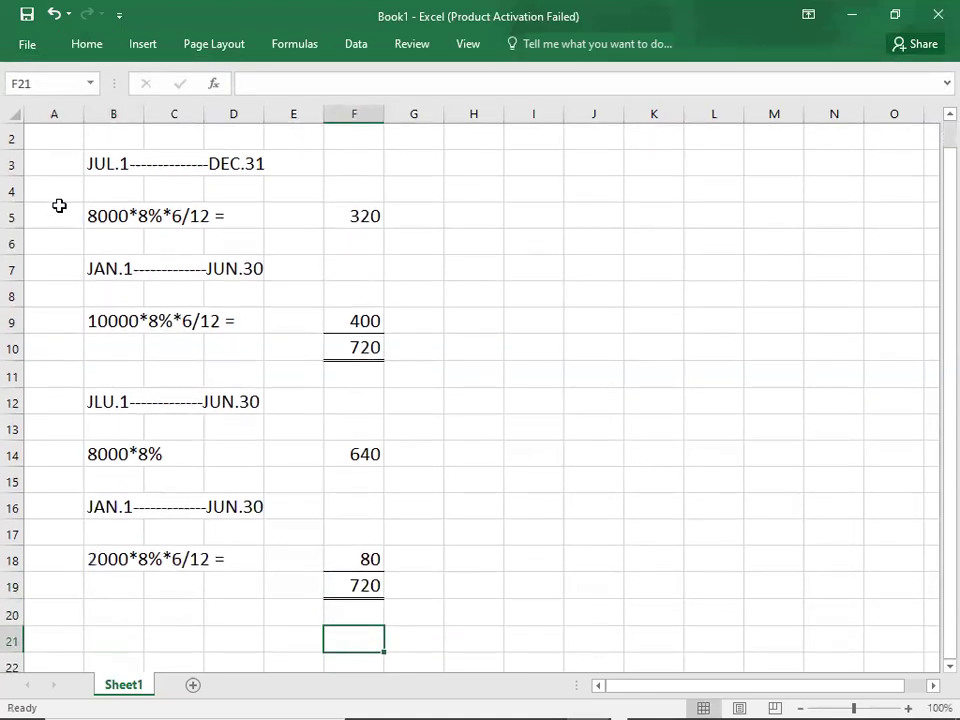
Step: Make the period labels of the first working in cells B3 and B7 bold
{"action": "left_click", "coordinate": [101, 164]}
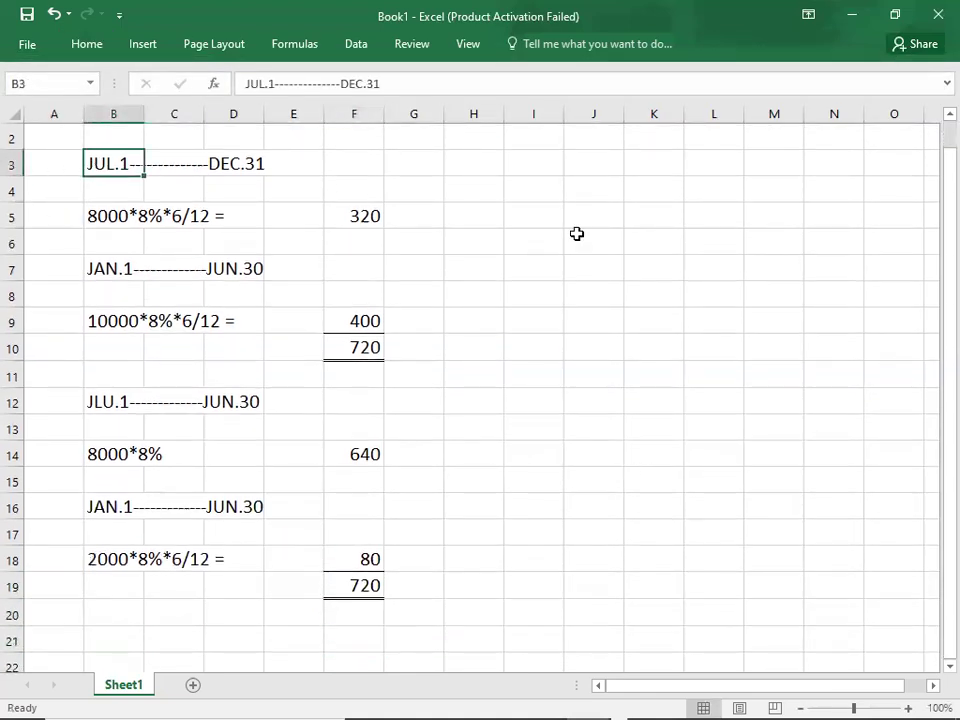
{"action": "key", "text": "ctrl+b"}
{"action": "key", "text": "Down"}
{"action": "key", "text": "Down"}
{"action": "key", "text": "Down"}
{"action": "key", "text": "Down"}
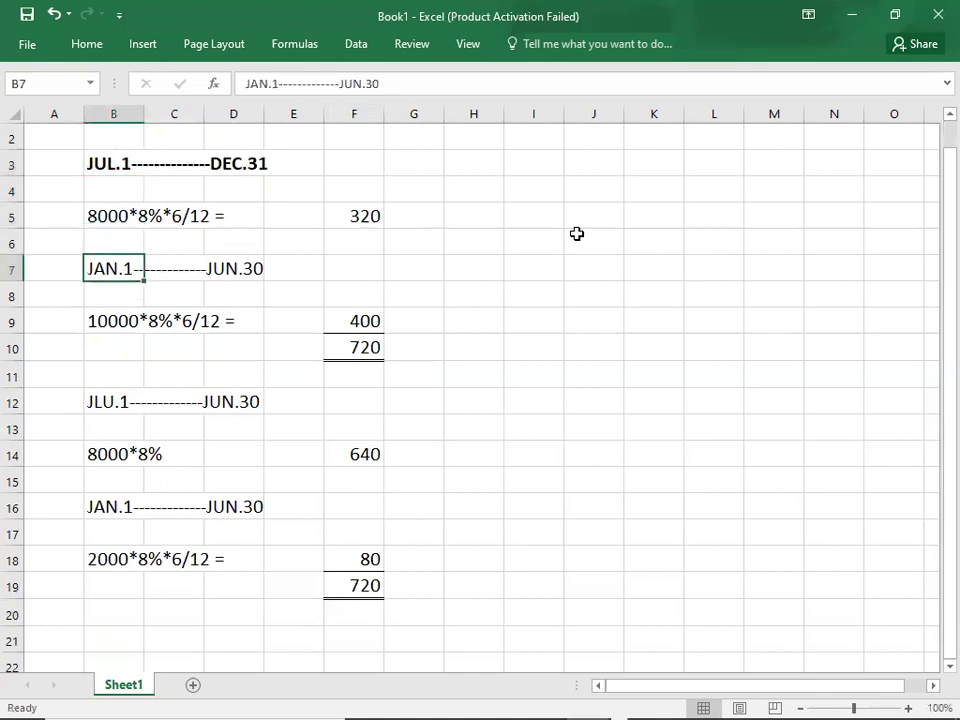
{"action": "key", "text": "ctrl+b"}
Step: Make the period labels of the alternative working in cells B12 and B16 bold
{"action": "key", "text": "Down"}
{"action": "key", "text": "Down"}
{"action": "key", "text": "Down"}
{"action": "key", "text": "Down"}
{"action": "key", "text": "Down"}
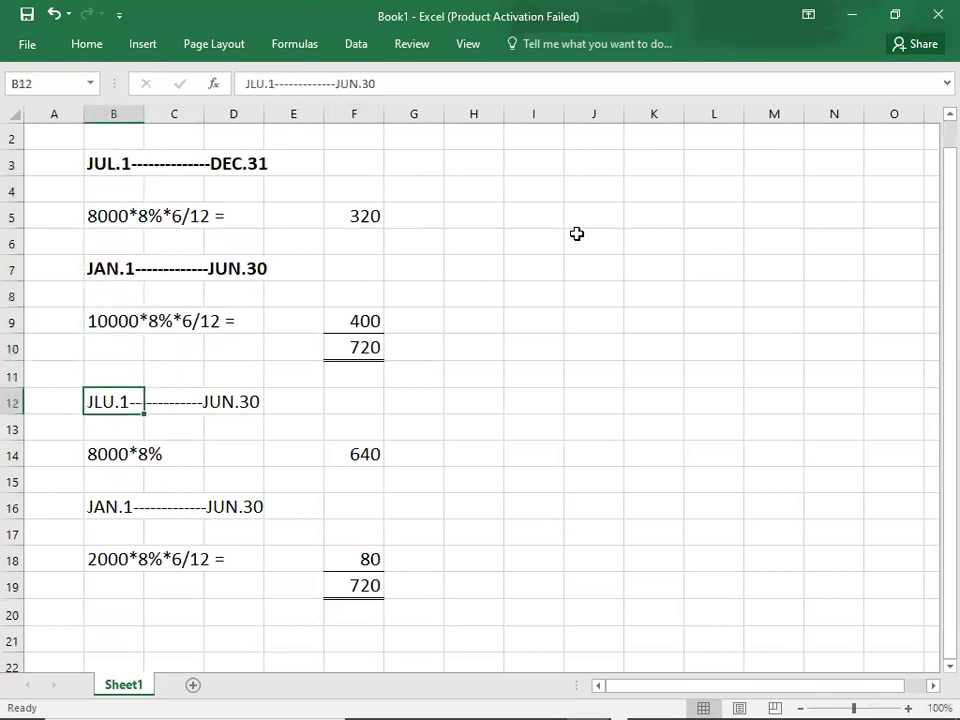
{"action": "key", "text": "ctrl+b"}
{"action": "key", "text": "Down"}
{"action": "key", "text": "Down"}
{"action": "key", "text": "Down"}
{"action": "key", "text": "Down"}
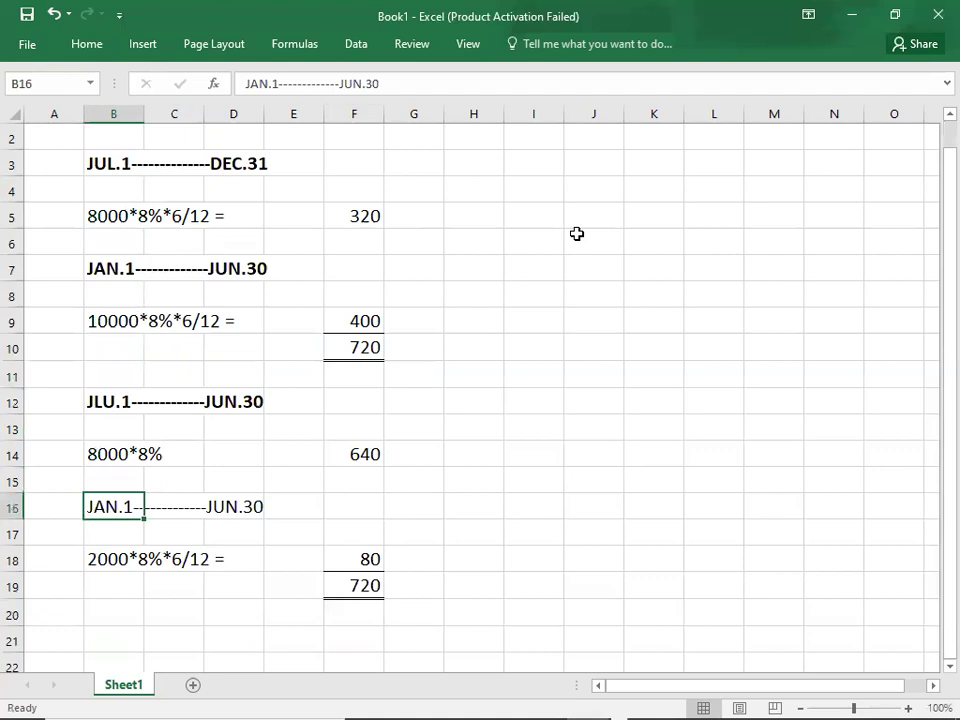
{"action": "key", "text": "ctrl+b"}
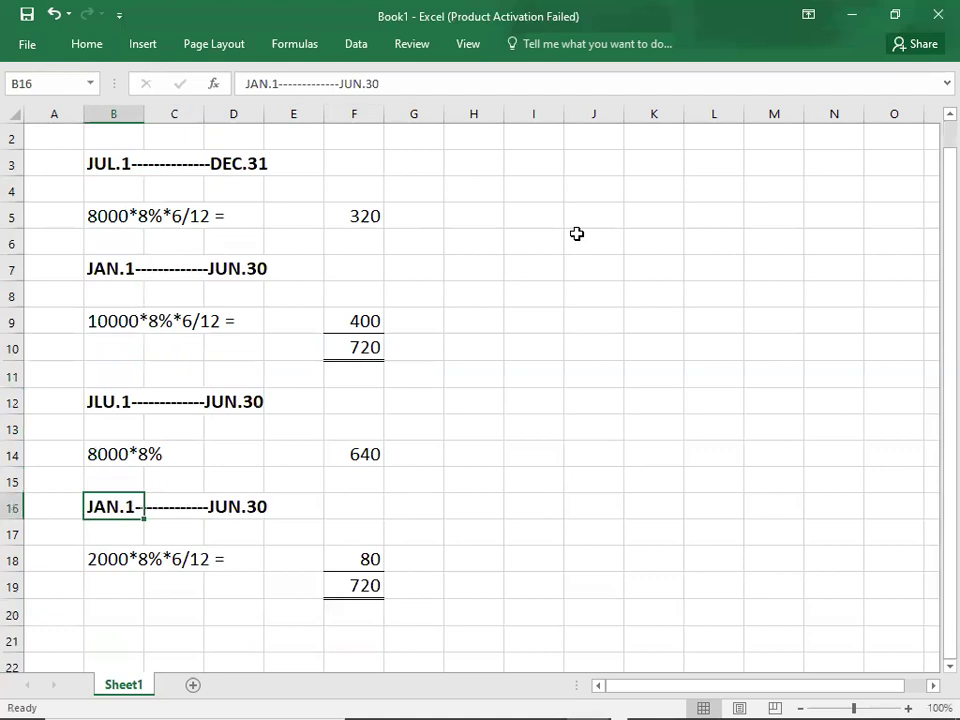
Step: Deselect the labels and switch to the PowerPoint slide show with the cash flow statement
{"action": "left_click", "coordinate": [646, 395]}
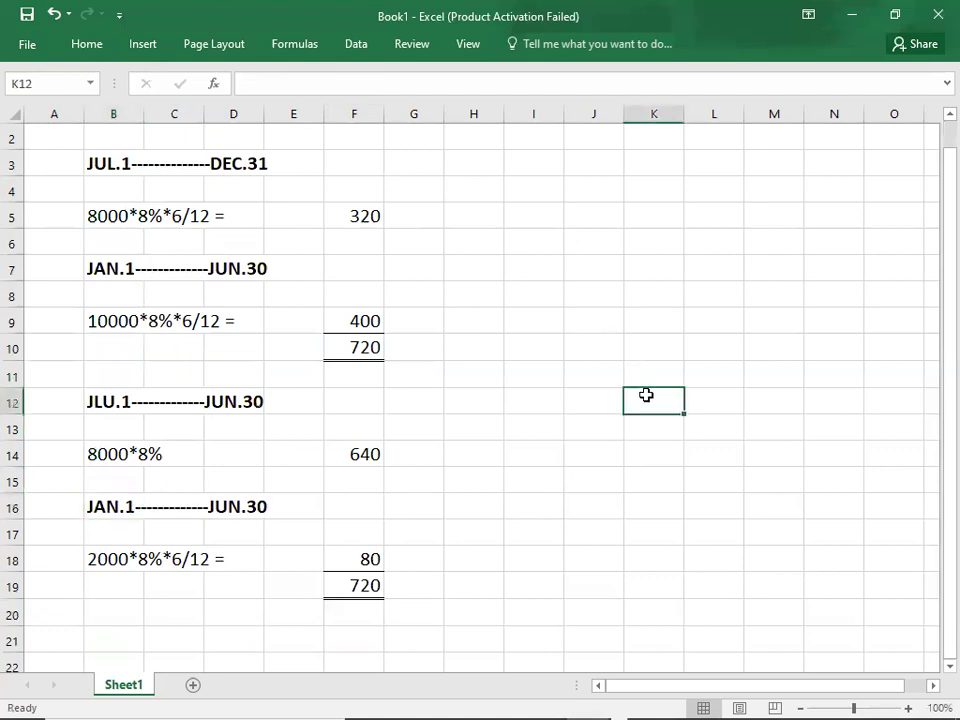
{"action": "key", "text": "alt+Tab"}
{"action": "key", "text": "alt+Tab"}
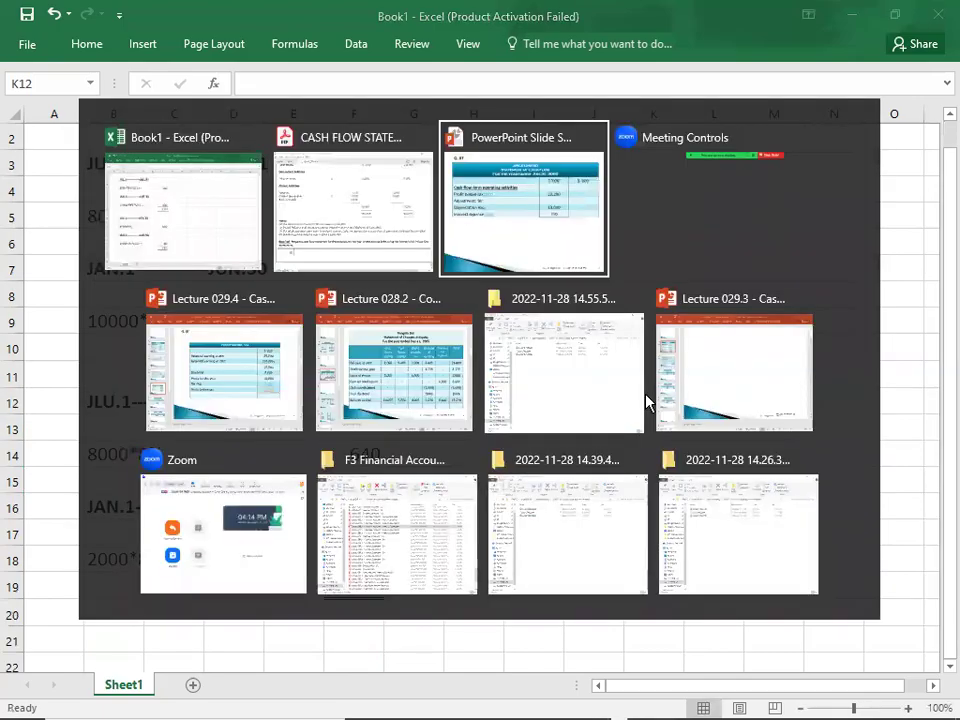